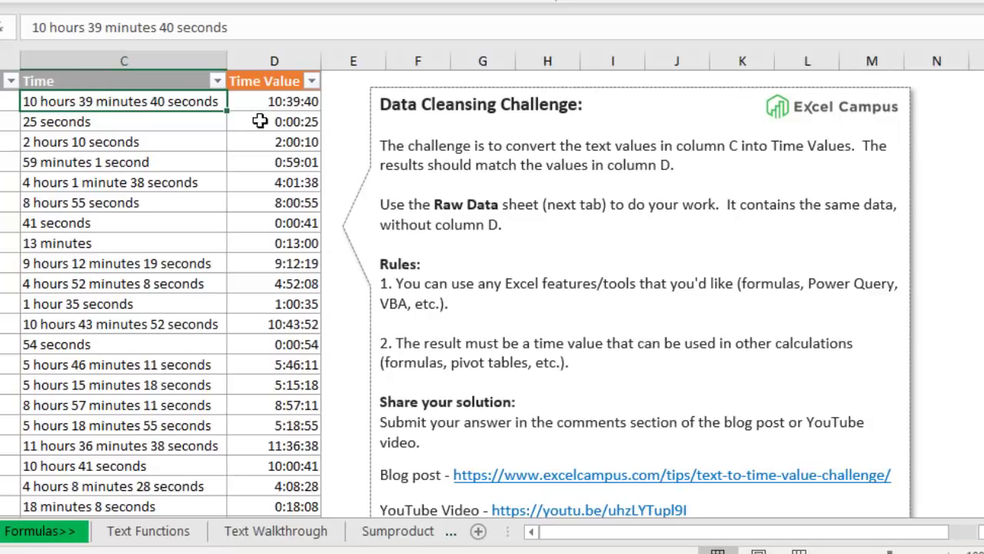
# Step: Examine the SUMPRODUCT formula in cell E2 of the Sumproduct Function sheet, including its final division by 86400
pyautogui.click(379, 526)
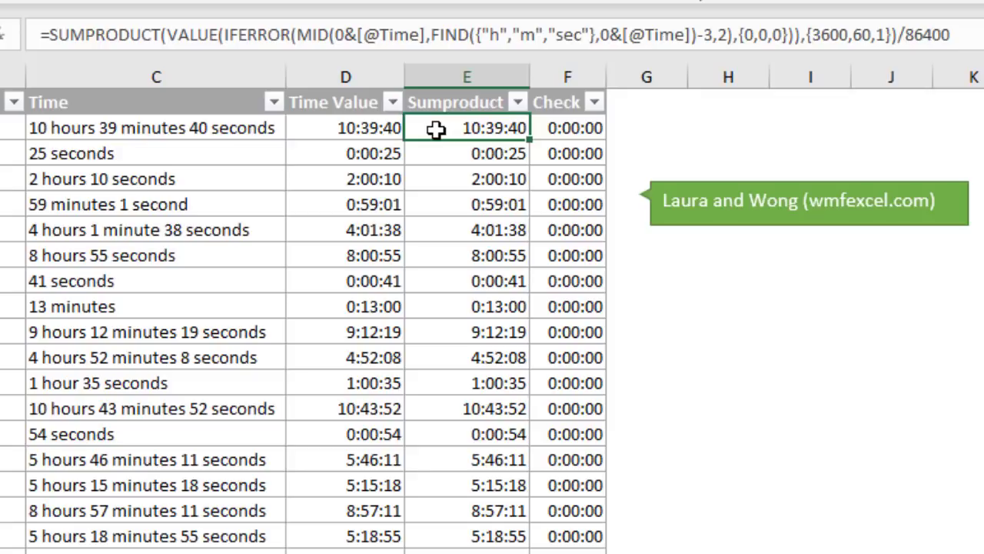
pyautogui.press('F2')
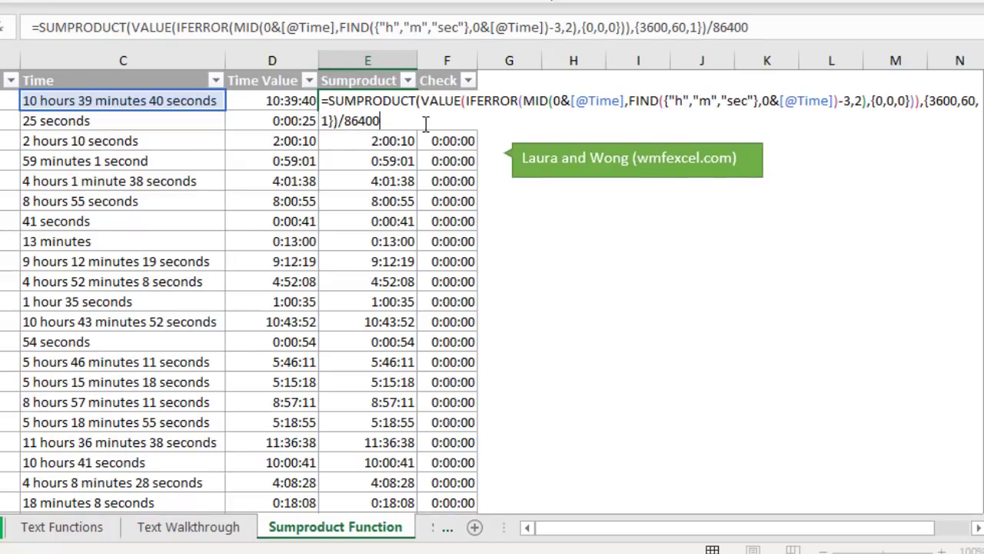
pyautogui.moveTo(379, 121); pyautogui.dragTo(347, 122)
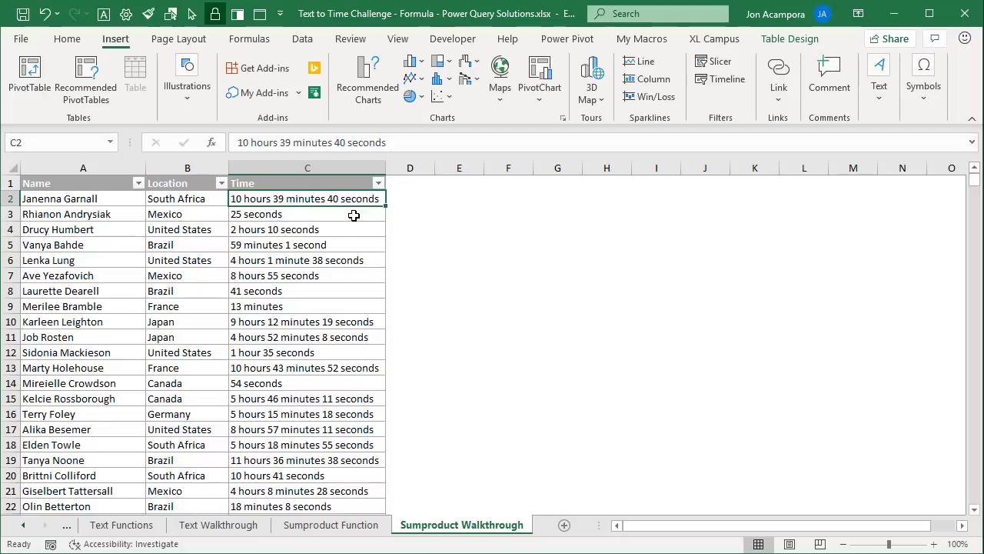
# Step: Add a "Time Value" column in D1 of the Sumproduct Walkthrough sheet and fit column D to the header
pyautogui.click(402, 182)
pyautogui.write('Time Value')
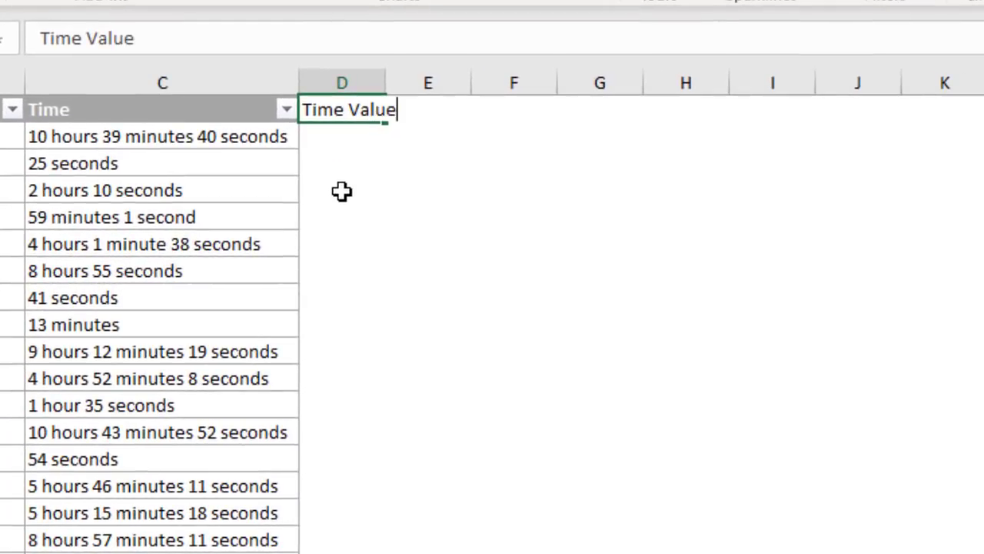
pyautogui.press('Return')
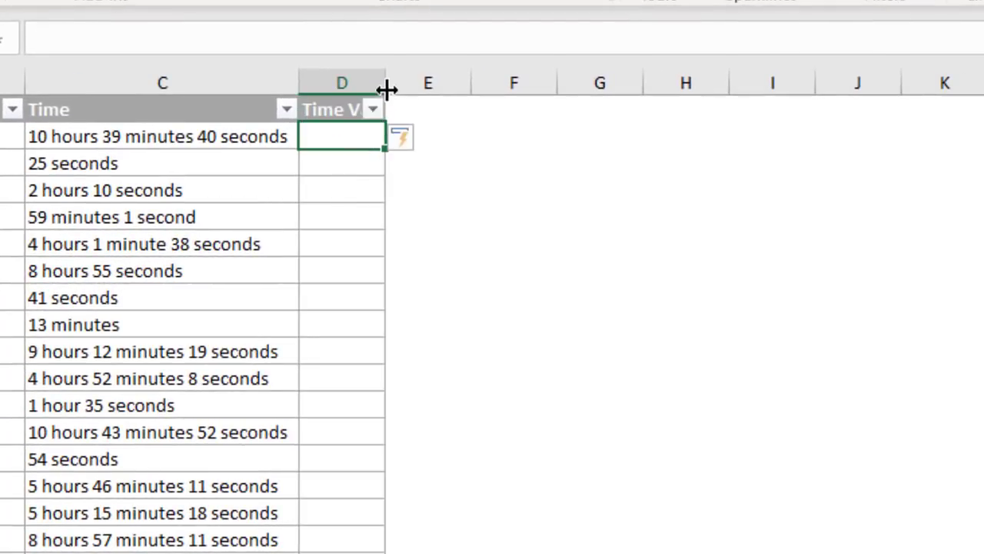
pyautogui.doubleClick(386, 86)
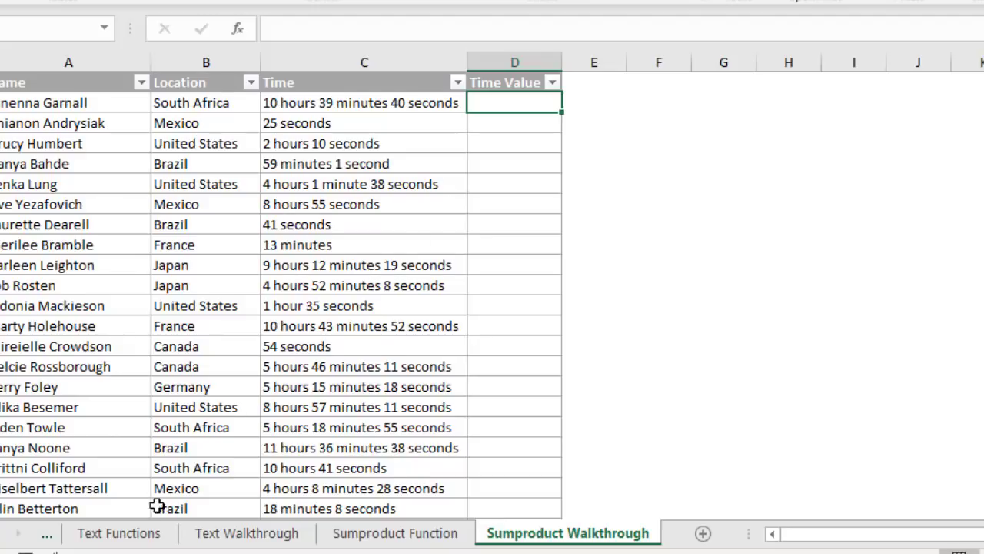
# Step: Copy the Minute formula text from E2 on the Text Functions sheet, without the equals sign, leaving the cell unedited
pyautogui.scroll(-1, 152, 512)
pyautogui.click(146, 536)
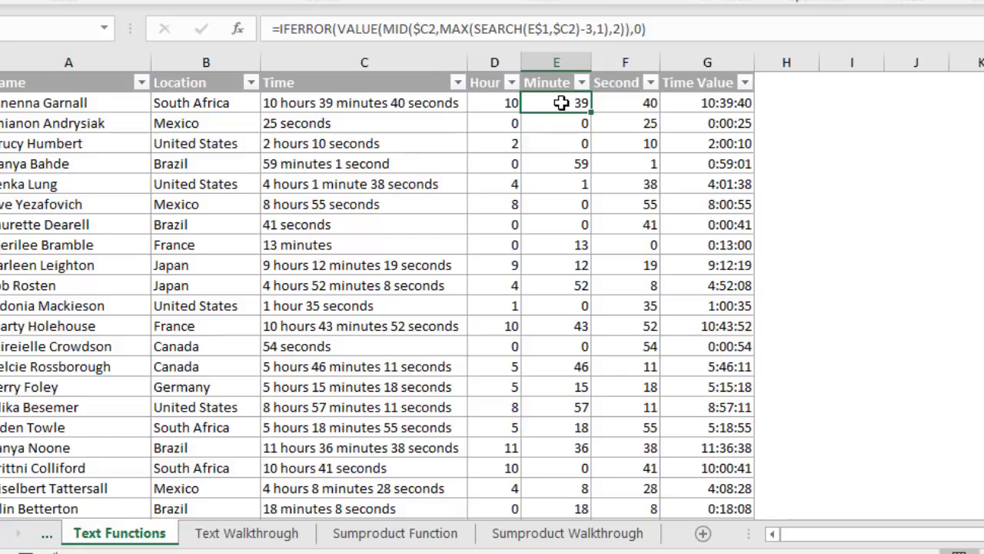
pyautogui.press('F2')
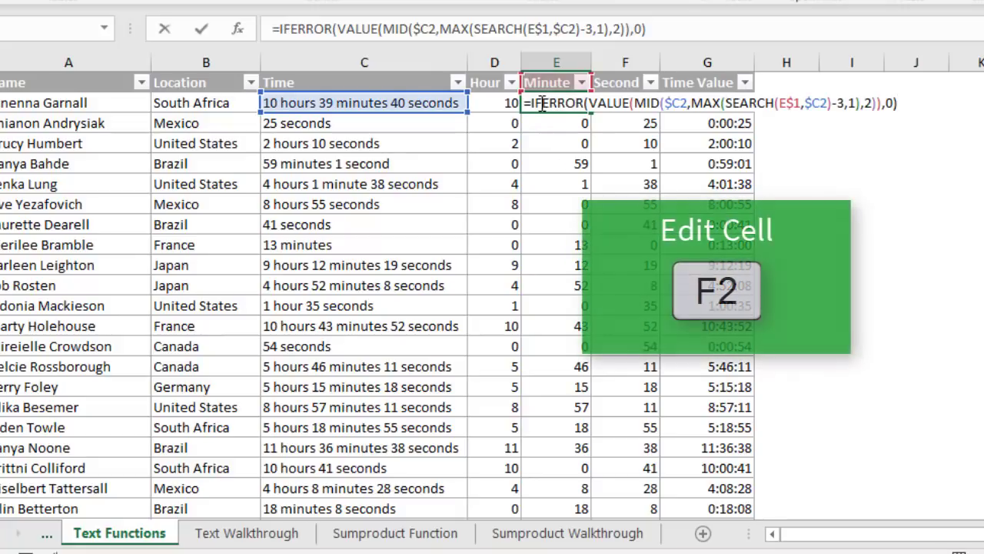
pyautogui.moveTo(532, 104); pyautogui.dragTo(912, 106)
pyautogui.hotkey('ctrl', 'c')
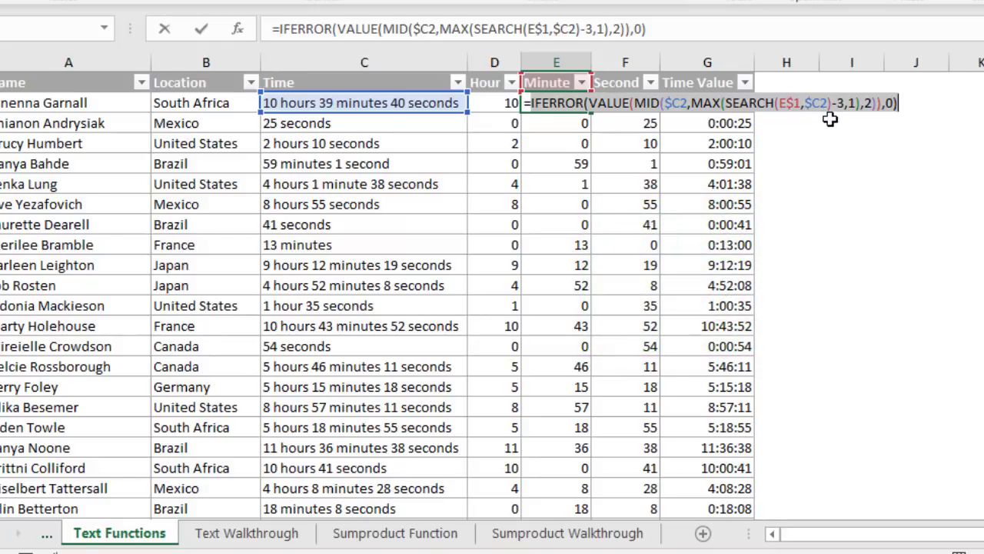
pyautogui.press('Escape')
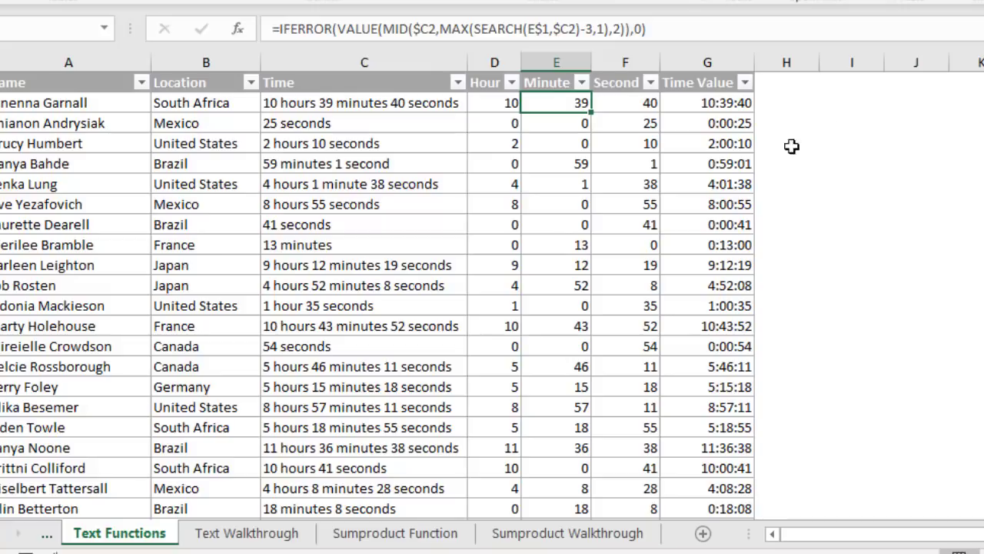
# Step: Paste the copied IFERROR formula text into cell D2 of the Sumproduct Walkthrough sheet
pyautogui.click(529, 539)
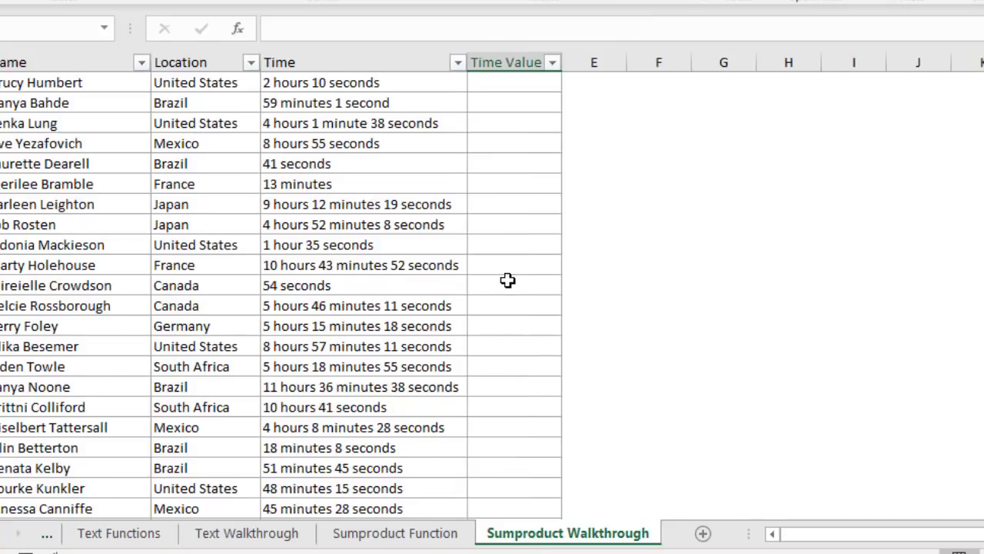
pyautogui.scroll(1, 505, 231)
pyautogui.doubleClick(501, 103)
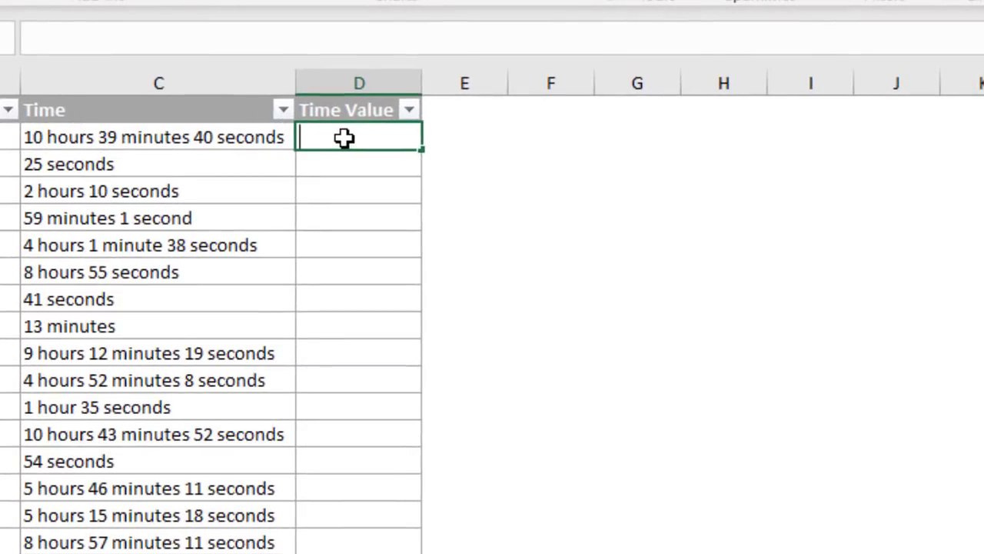
pyautogui.hotkey('ctrl', 'v')
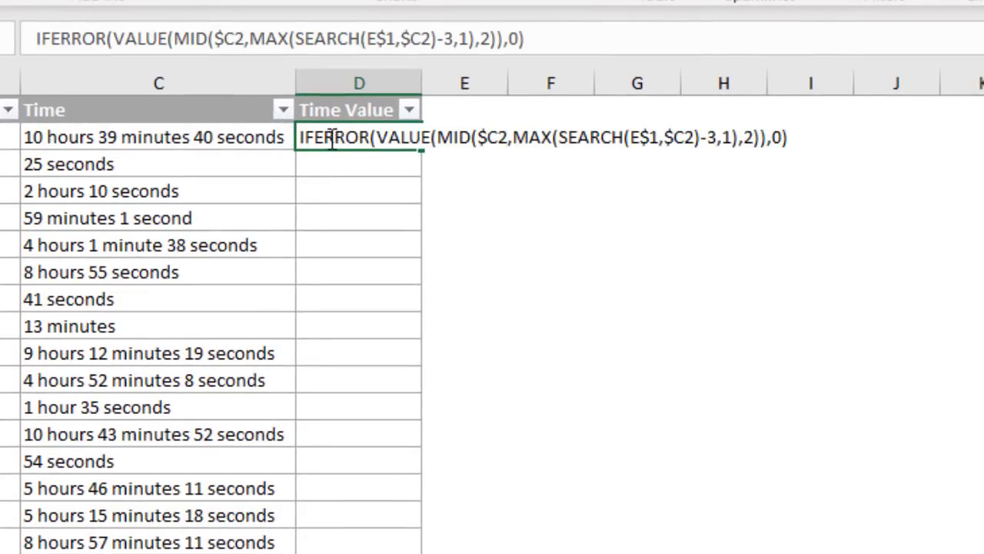
# Step: Put =SUMPRODUCT( in front of the pasted IFERROR text in D2, making it the function's first array
pyautogui.click(300, 139)
pyautogui.write('=')
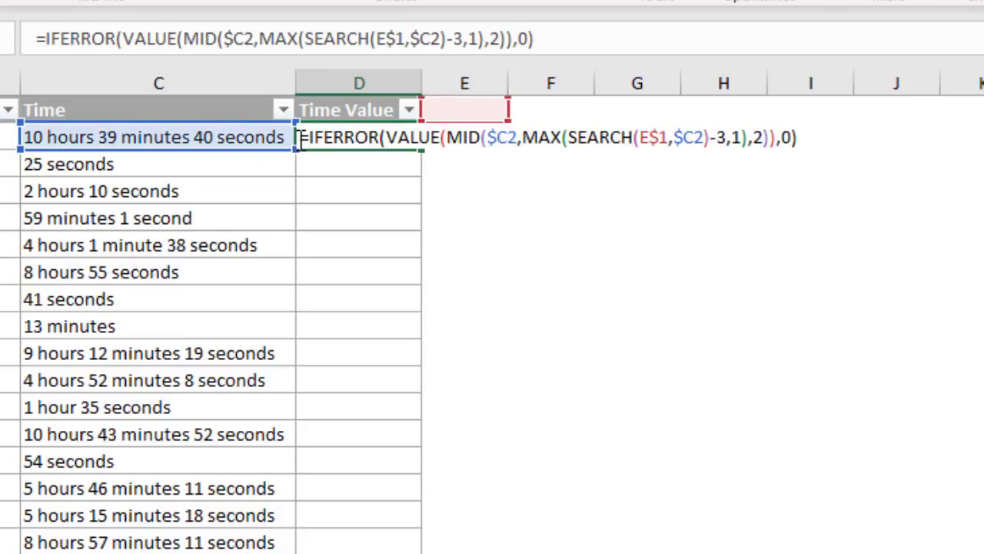
pyautogui.write('sumpro')
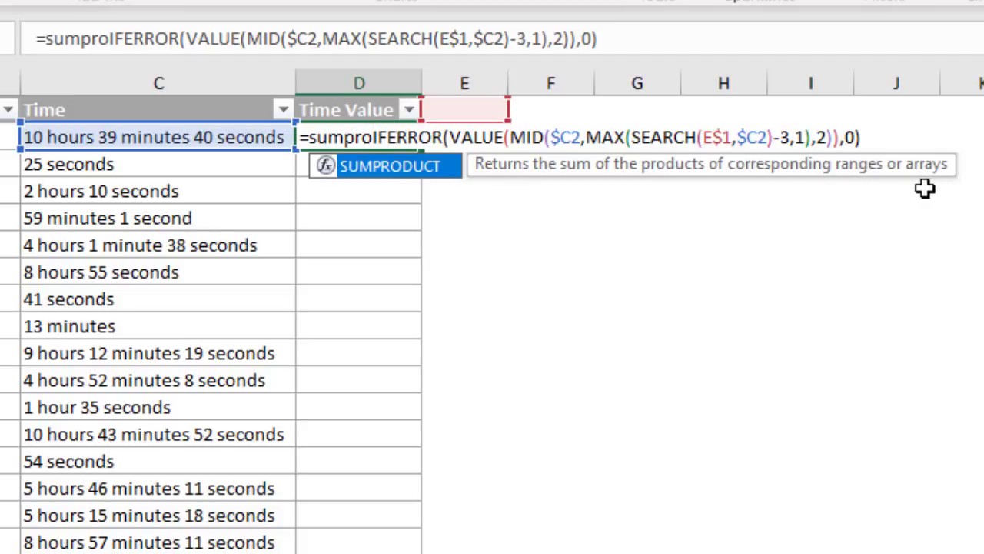
pyautogui.press('Tab')
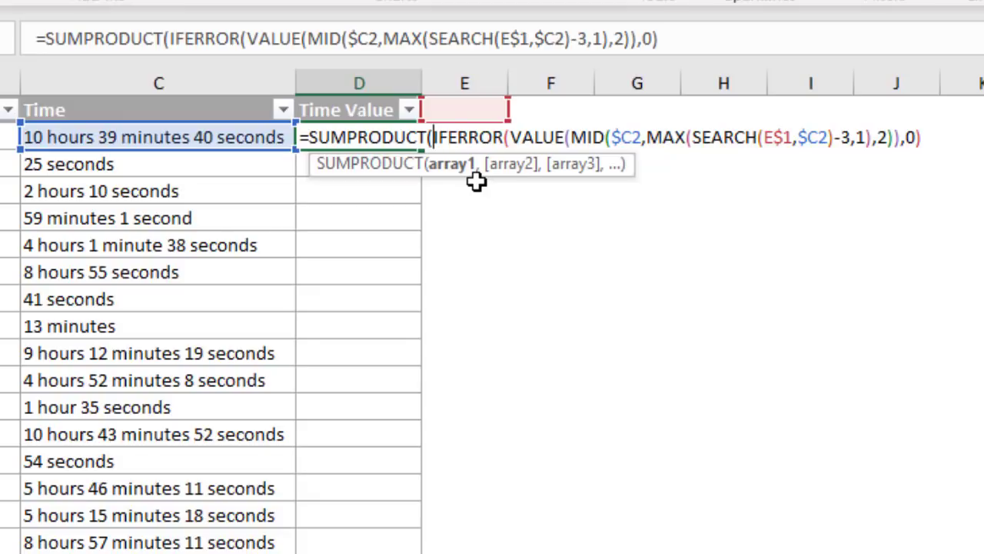
# Step: Replace the E$1 reference in SEARCH with the array {"h","m","sec"} and add the closing parenthesis for SUMPRODUCT
pyautogui.click(765, 137)
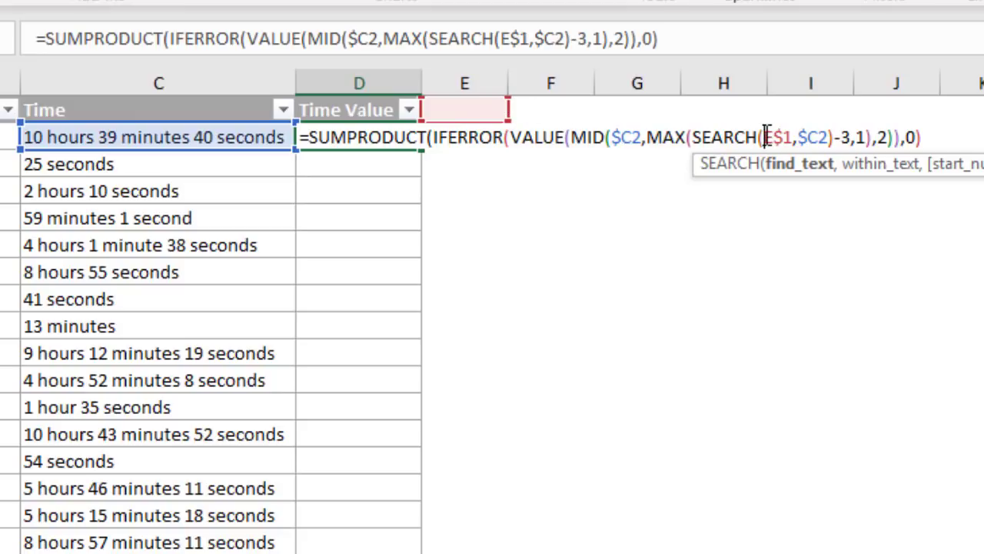
pyautogui.moveTo(765, 137); pyautogui.dragTo(793, 137)
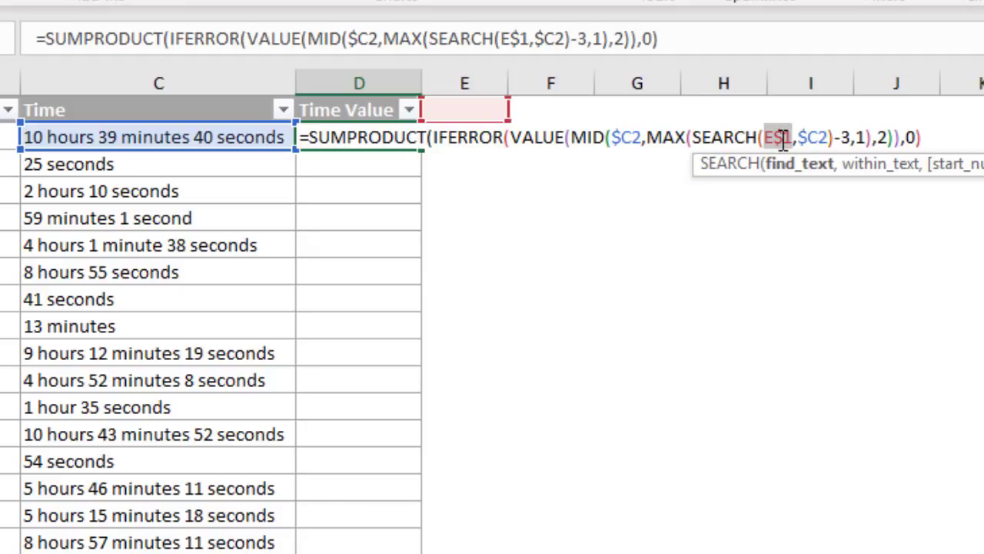
pyautogui.write('{')
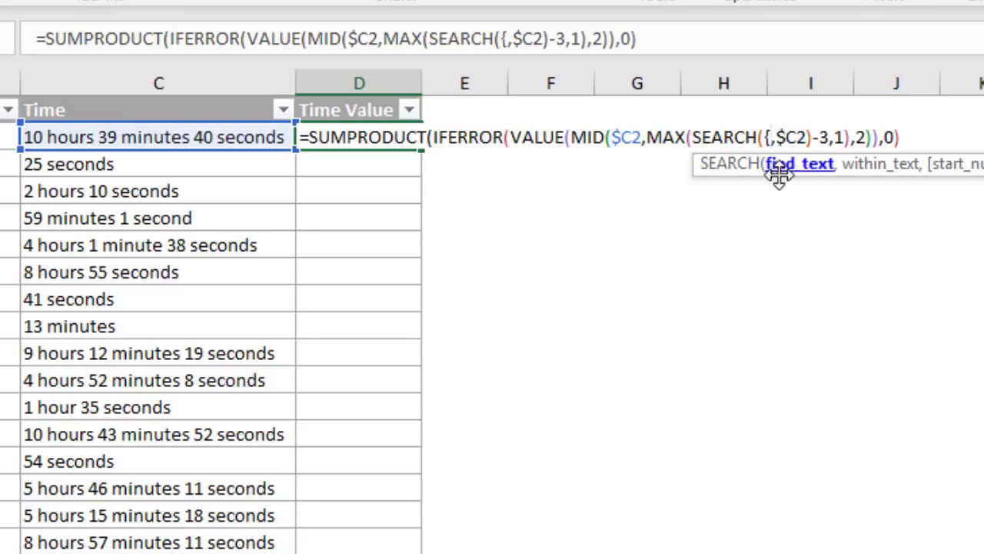
pyautogui.press('Right')
pyautogui.write('"')
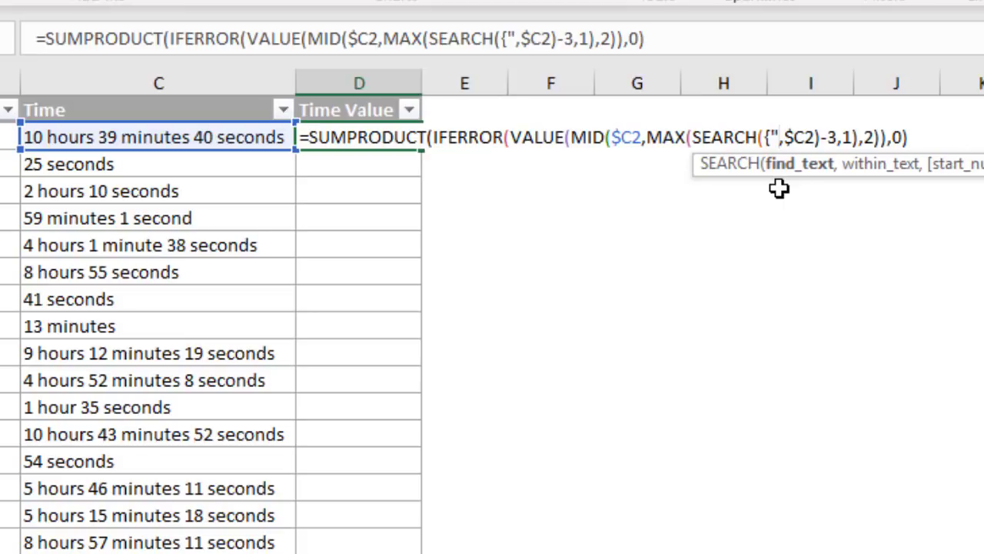
pyautogui.write('h')
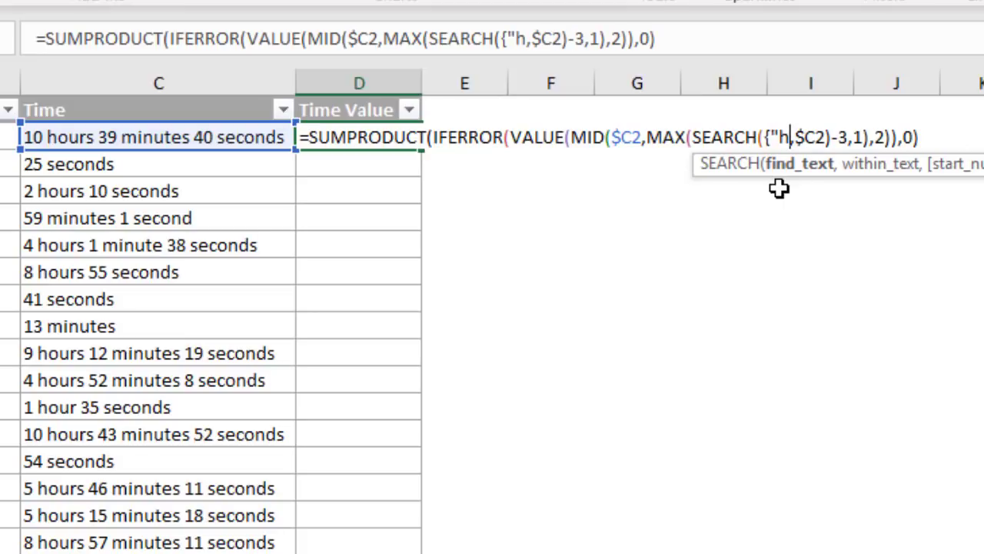
pyautogui.write('",')
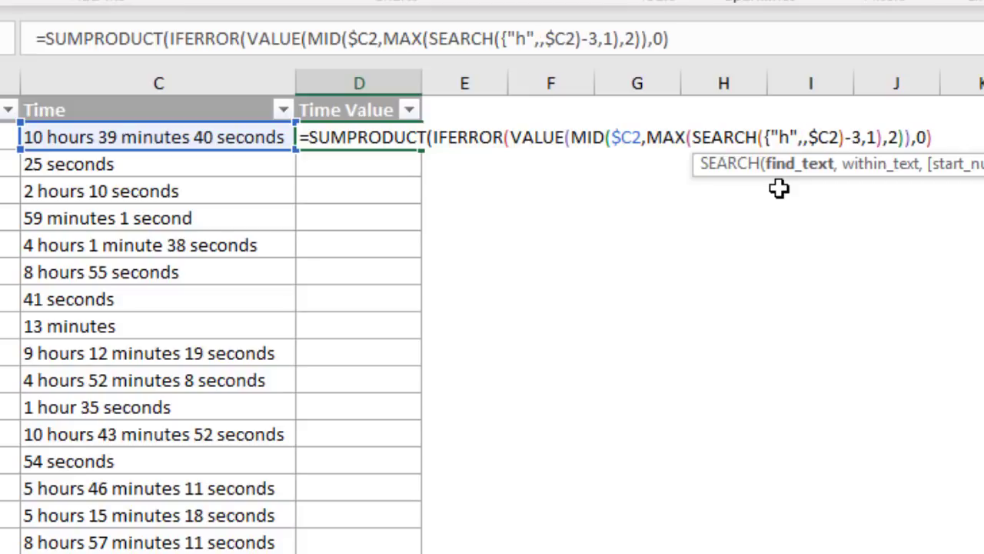
pyautogui.write('"m"')
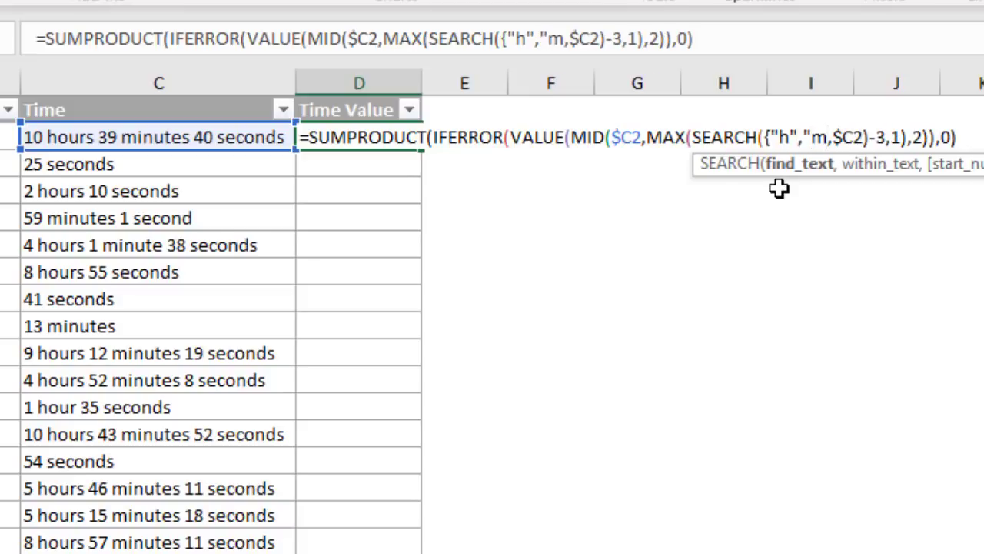
pyautogui.write(',"sec')
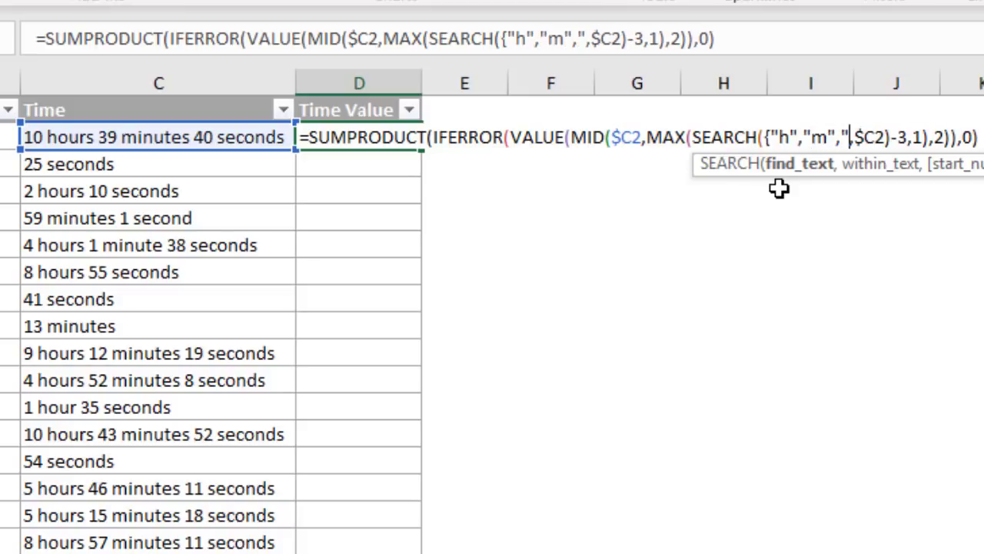
pyautogui.write('"')
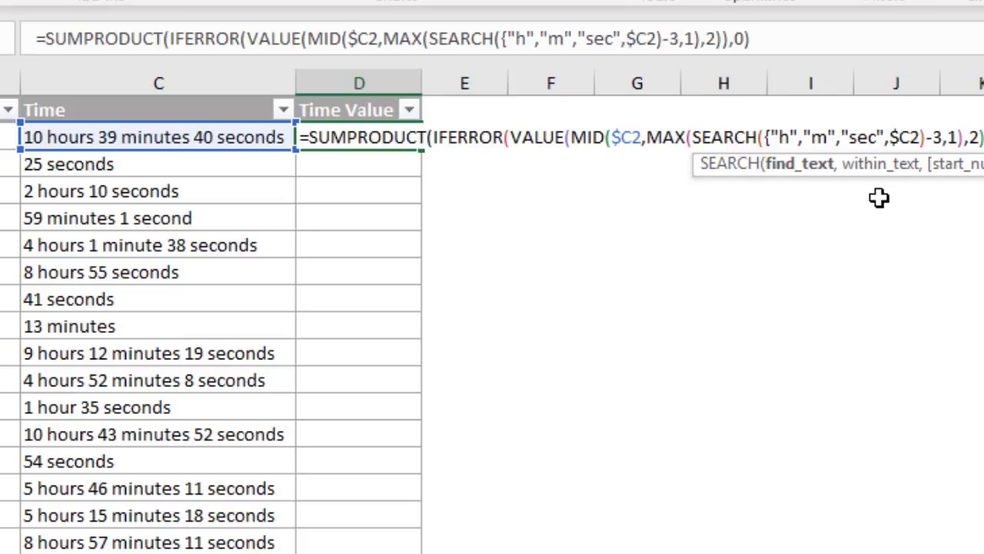
pyautogui.write('}')
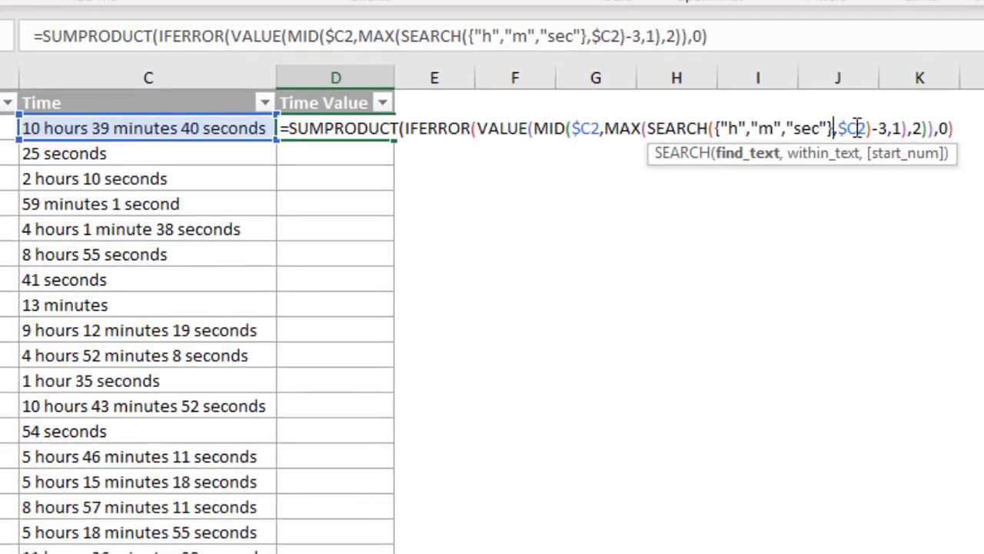
pyautogui.click(960, 132)
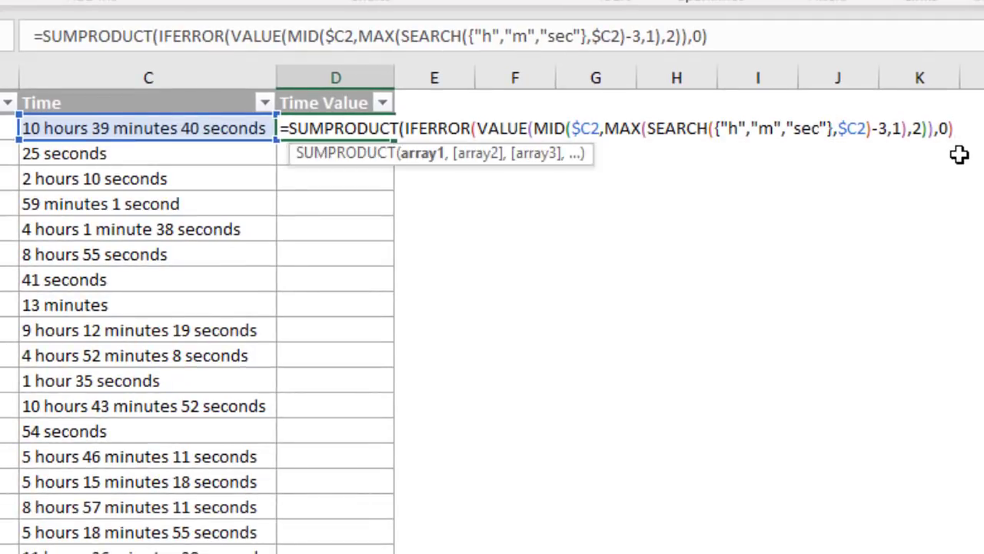
pyautogui.write(')')
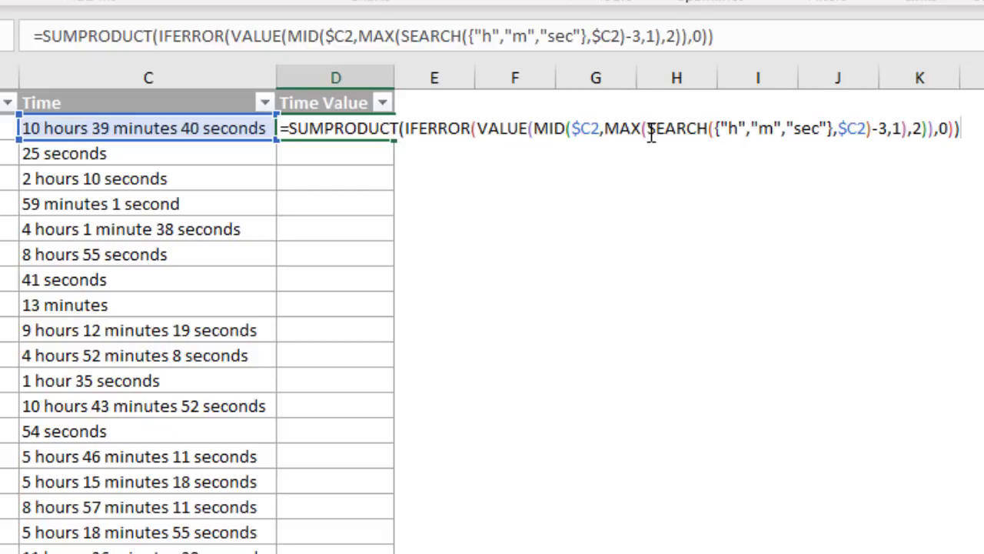
# Step: Remove the MAX function and its argument 1 from MID's start position, and commit the D2 formula to the Time Value column
pyautogui.moveTo(648, 128); pyautogui.dragTo(606, 128)
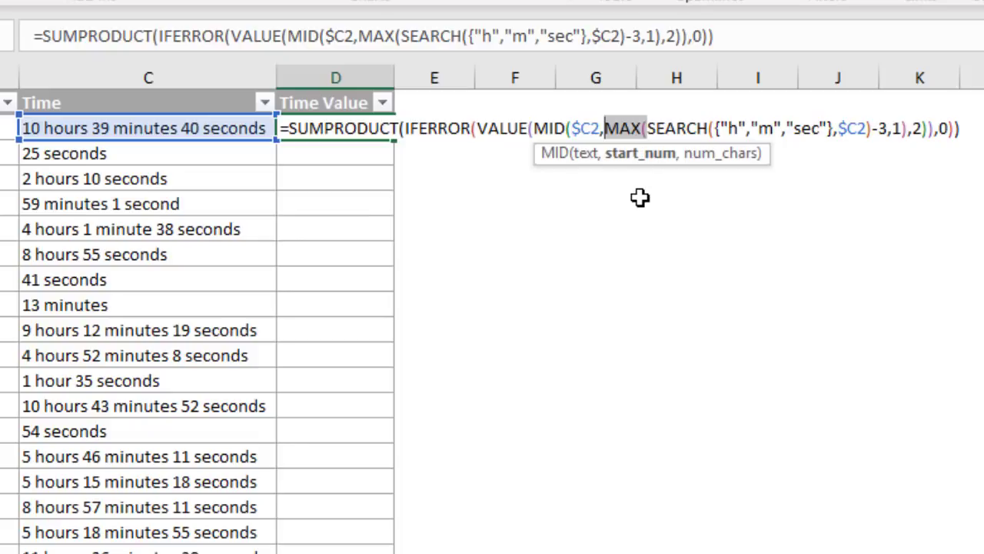
pyautogui.press('Delete')
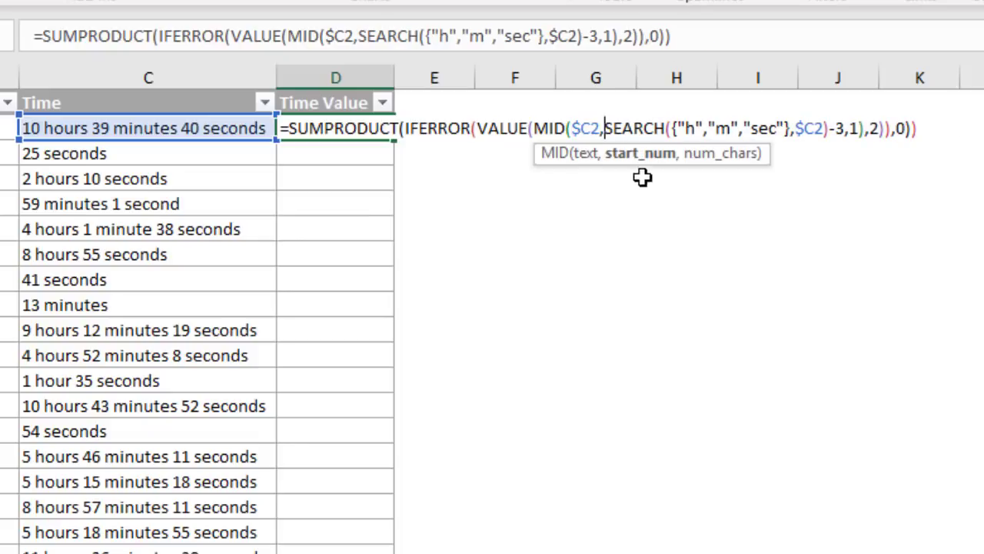
pyautogui.click(849, 128)
pyautogui.press('Delete')
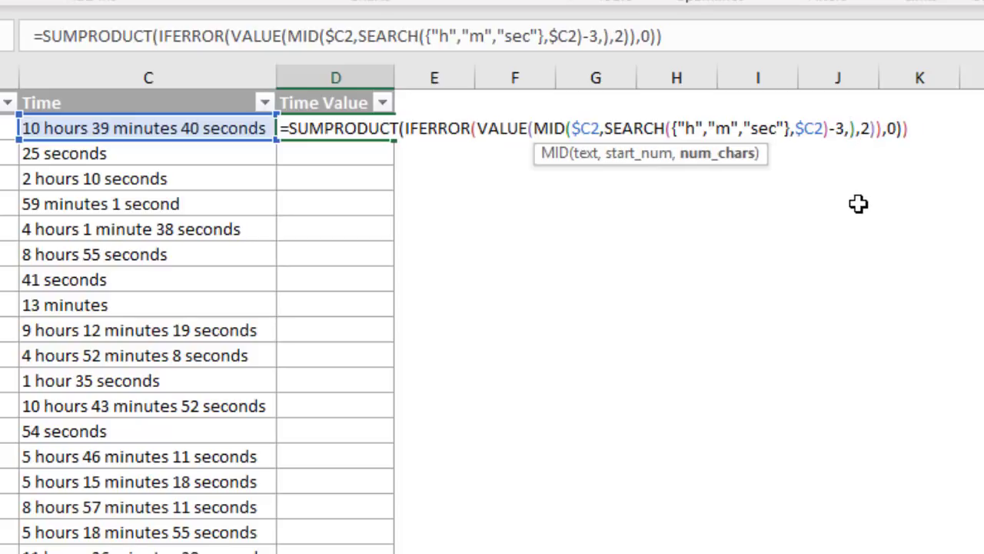
pyautogui.press('Delete')
pyautogui.press('BackSpace')
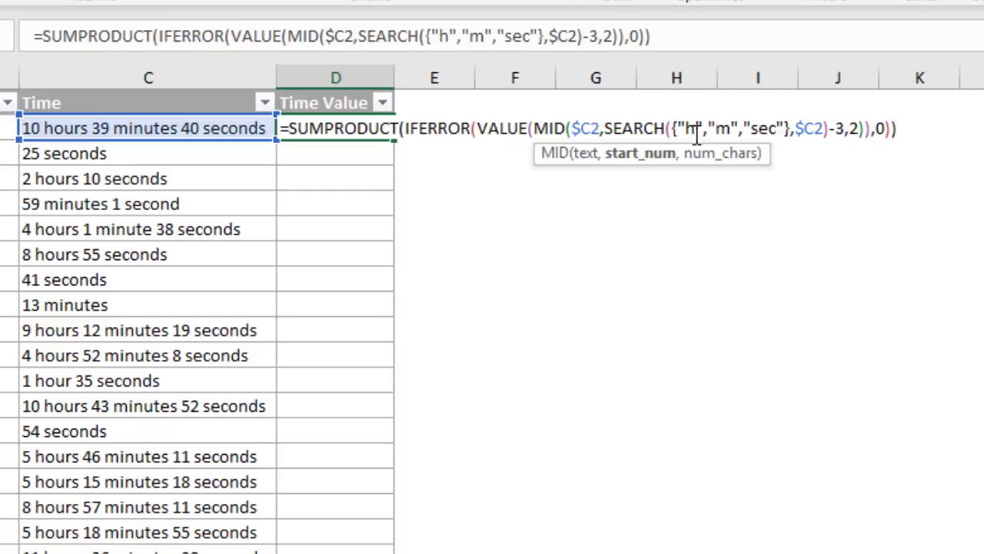
pyautogui.click(573, 128)
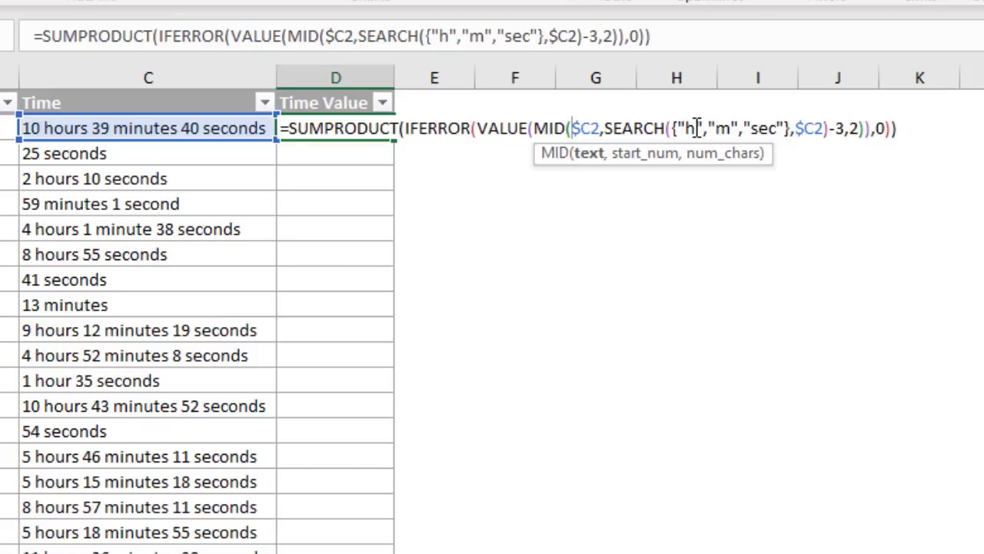
pyautogui.press('Return')
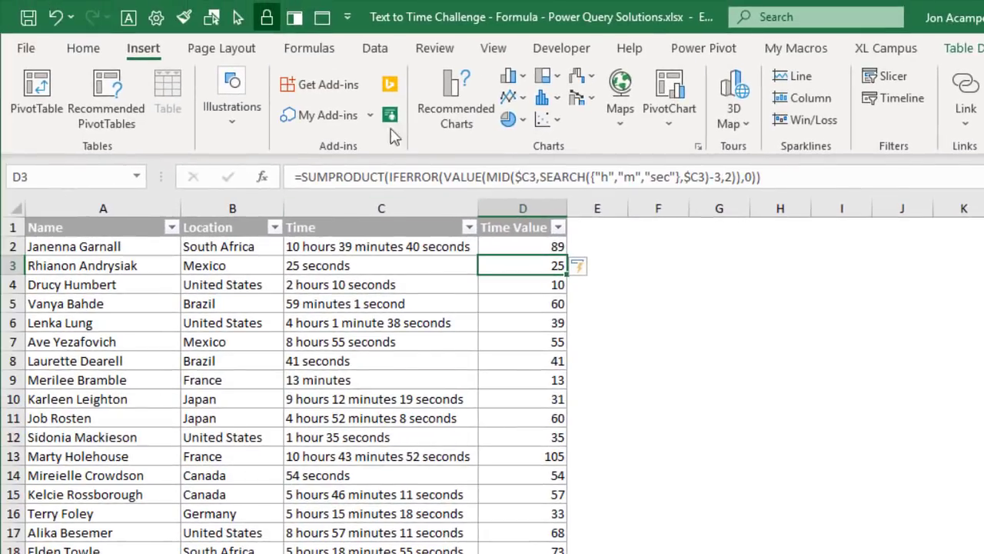
# Step: Evaluate the SUMPRODUCT formula in D3 one expression at a time through to its result, and close the evaluation
pyautogui.click(310, 51)
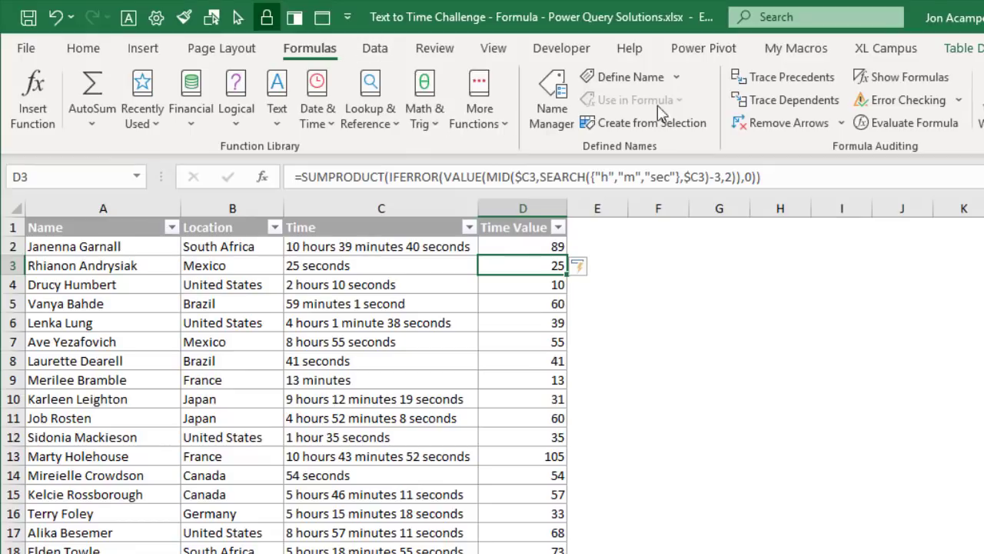
pyautogui.click(880, 126)
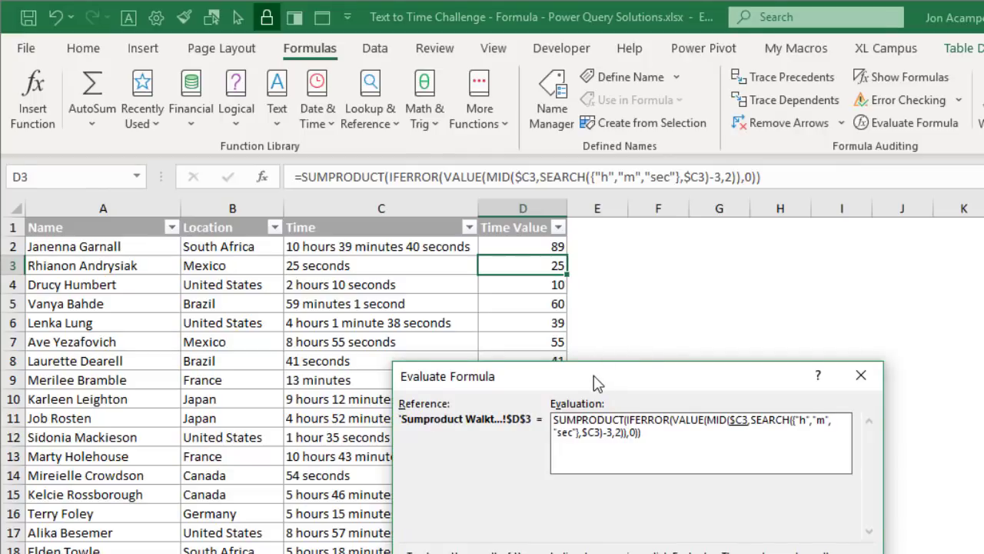
pyautogui.moveTo(597, 382); pyautogui.dragTo(572, 315)
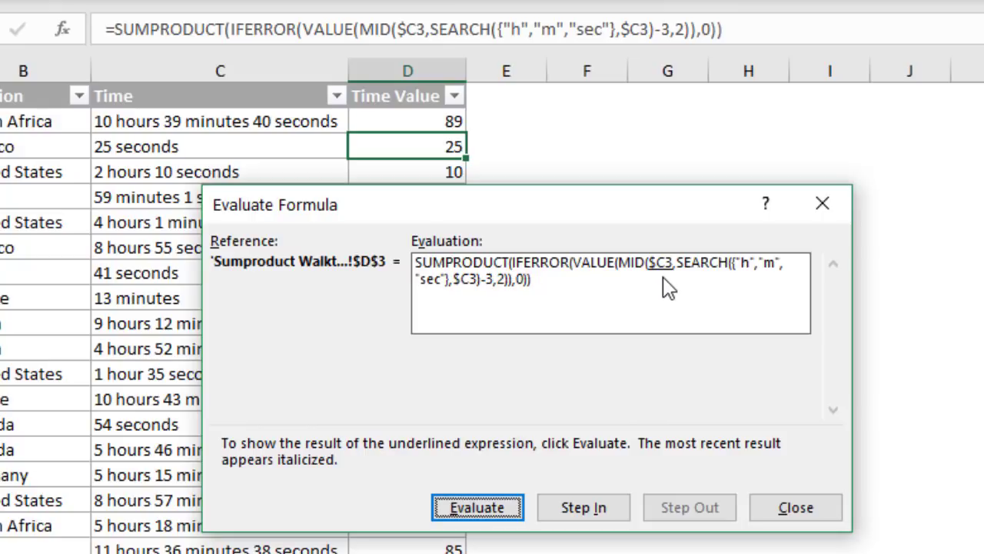
pyautogui.click(476, 509)
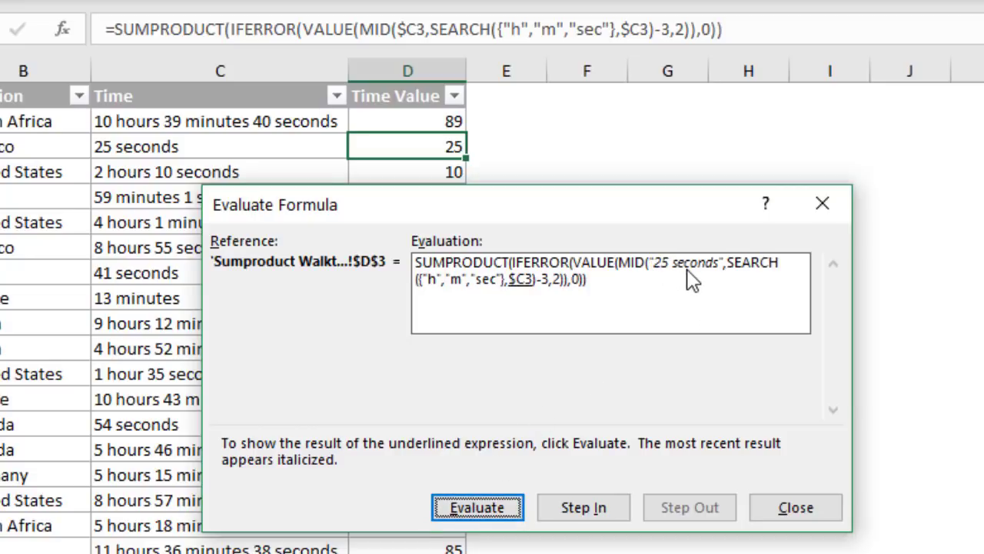
pyautogui.press('Return')
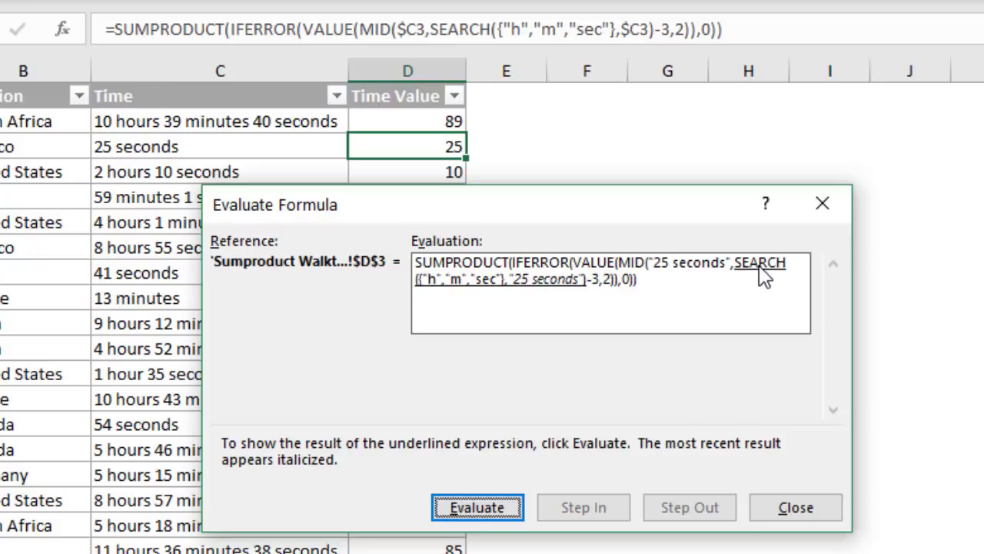
pyautogui.press('Return')
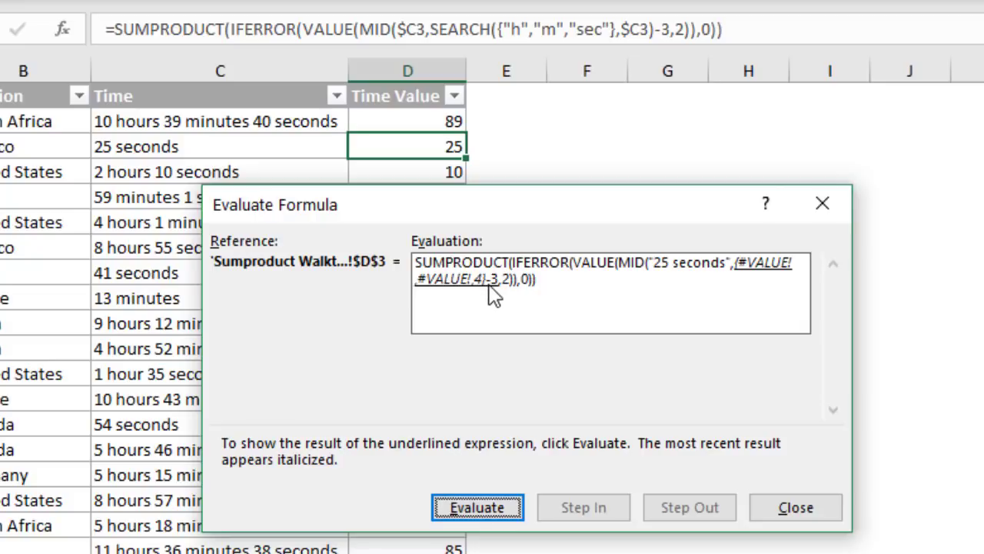
pyautogui.press('Return')
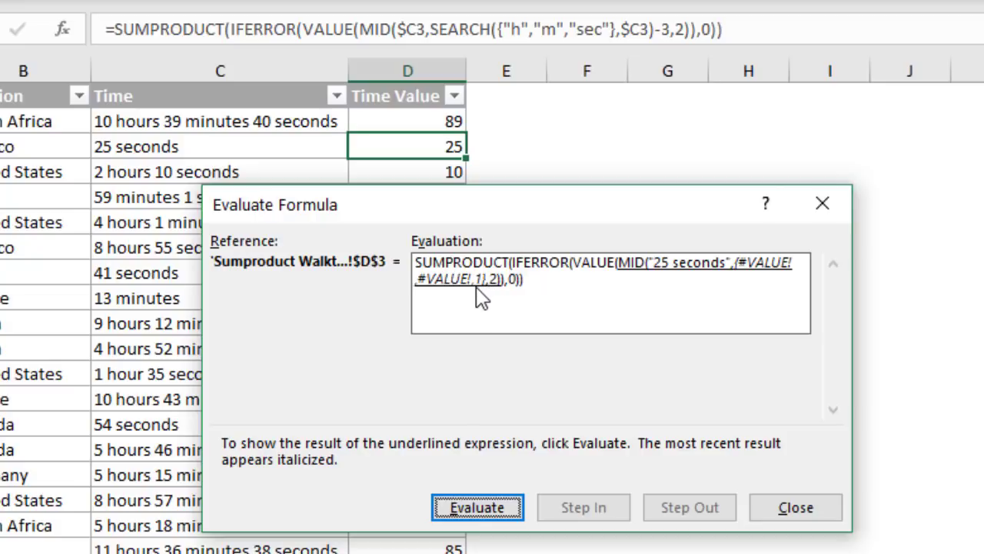
pyautogui.press('Return')
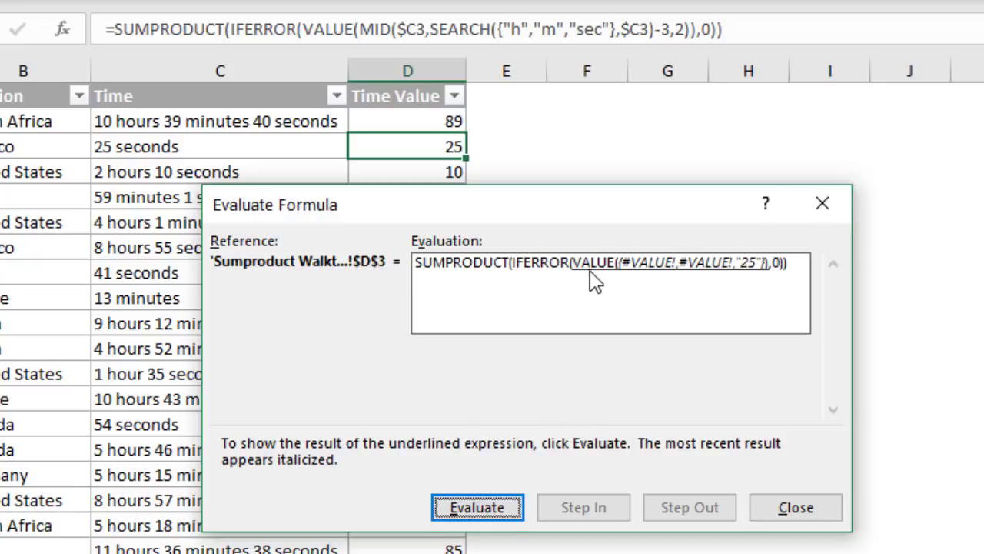
pyautogui.press('Return')
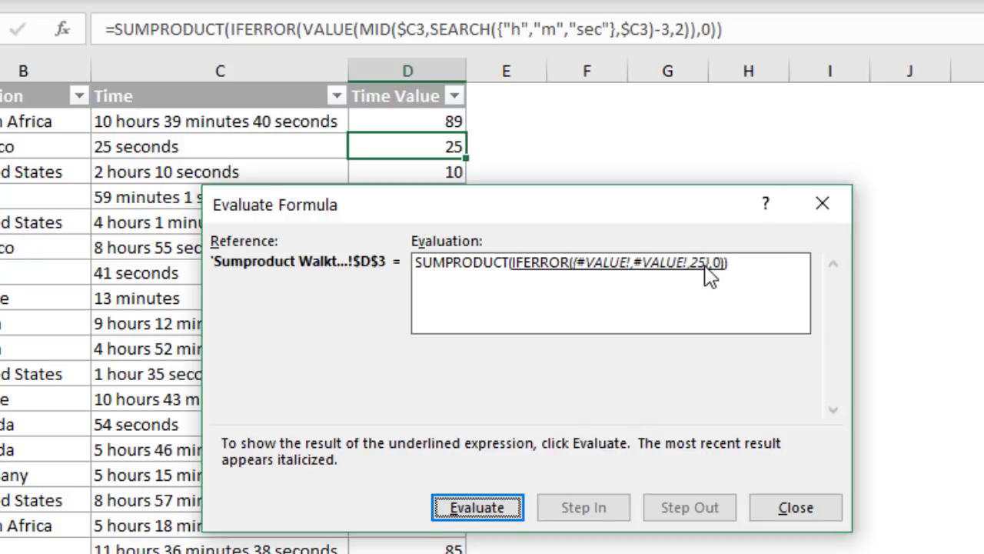
pyautogui.press('Return')
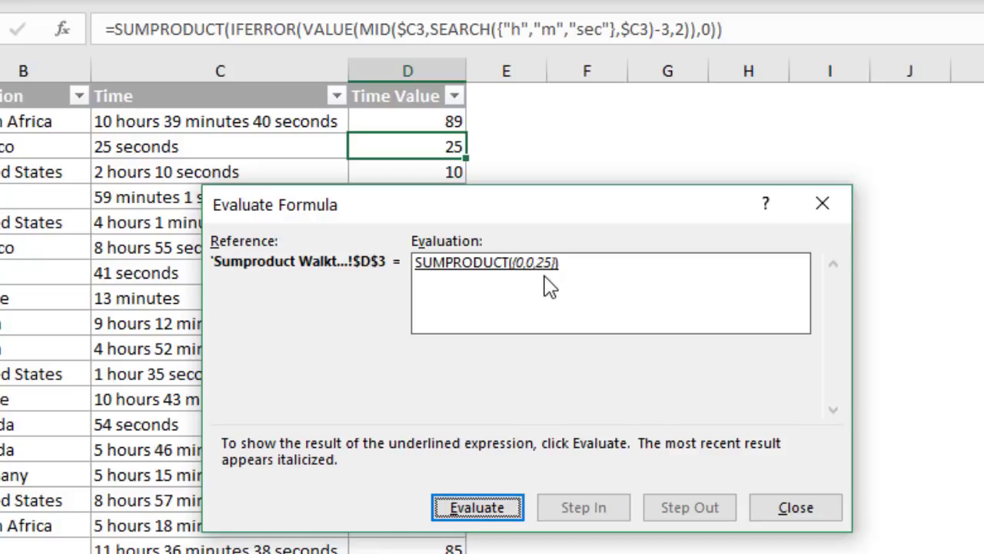
pyautogui.press('Return')
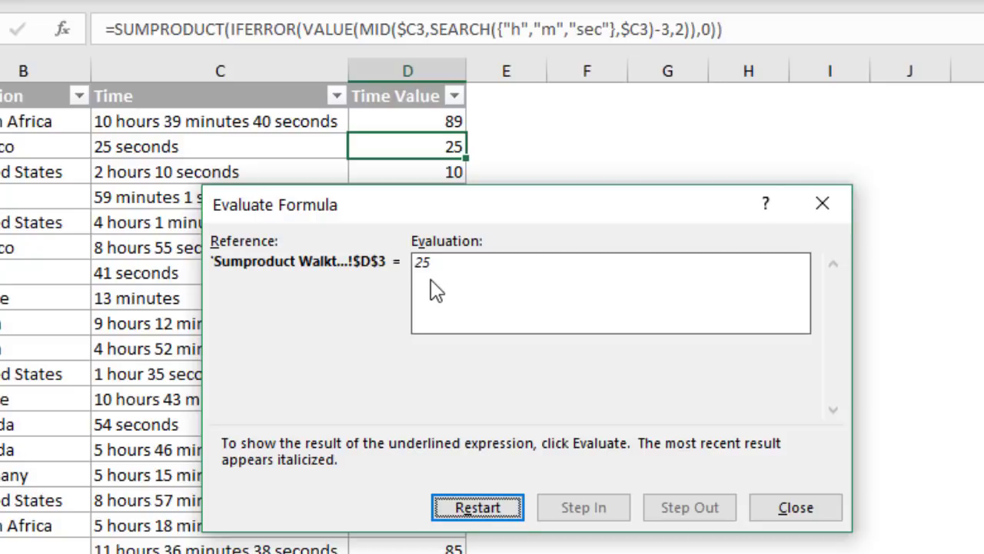
pyautogui.click(816, 207)
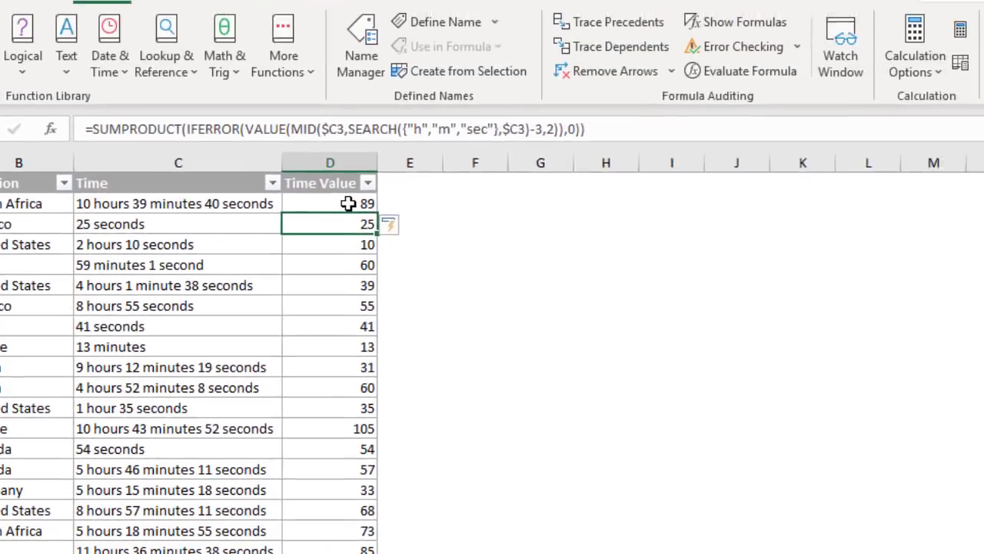
# Step: Step through the evaluation of the D2 formula for the 10 hours 39 minutes 40 seconds entry, and close it
pyautogui.click(348, 203)
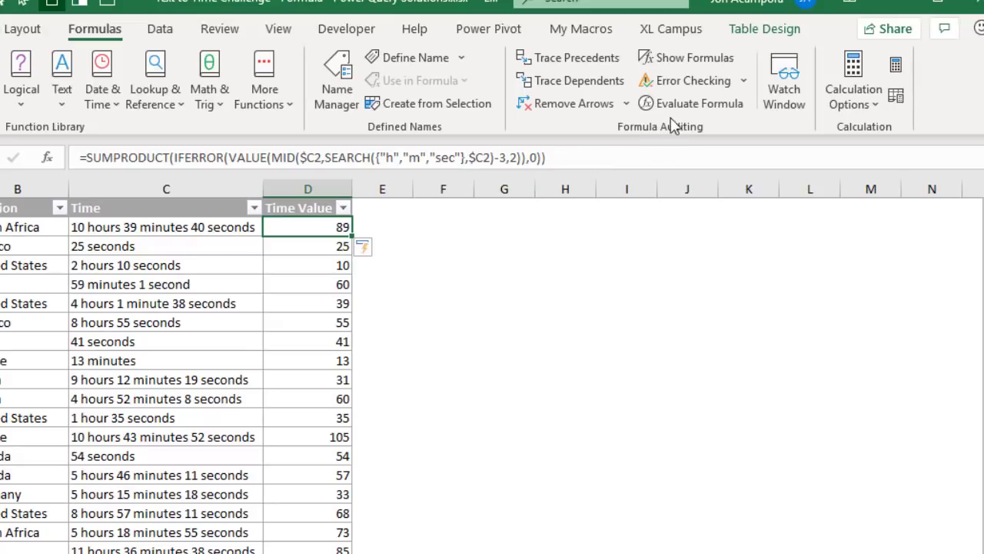
pyautogui.click(676, 103)
pyautogui.press('Return')
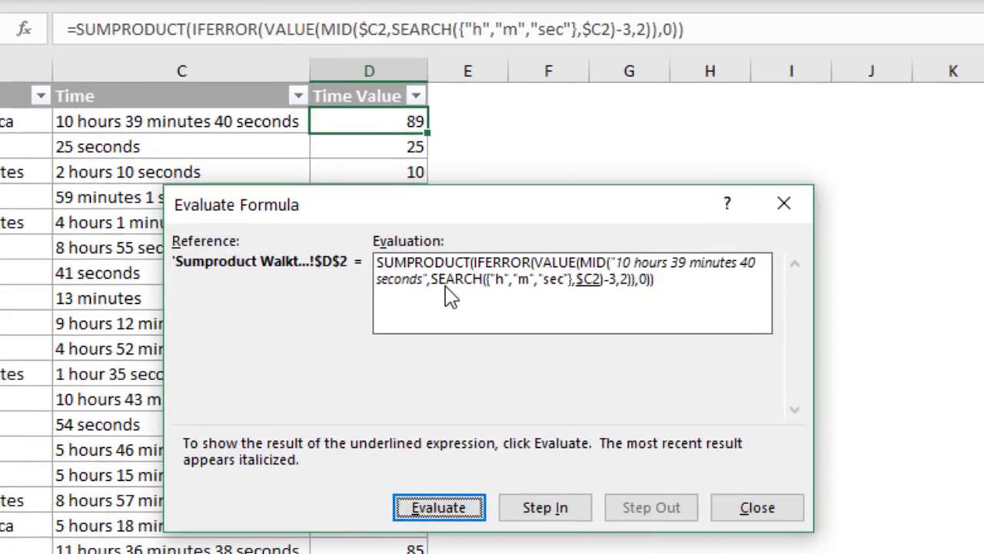
pyautogui.press('Return')
pyautogui.press('Return')
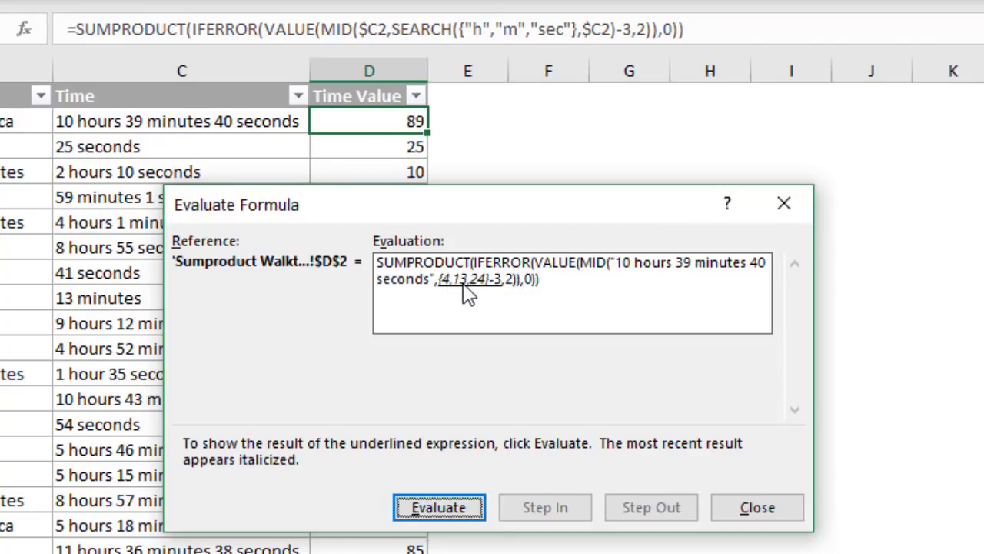
pyautogui.press('Return')
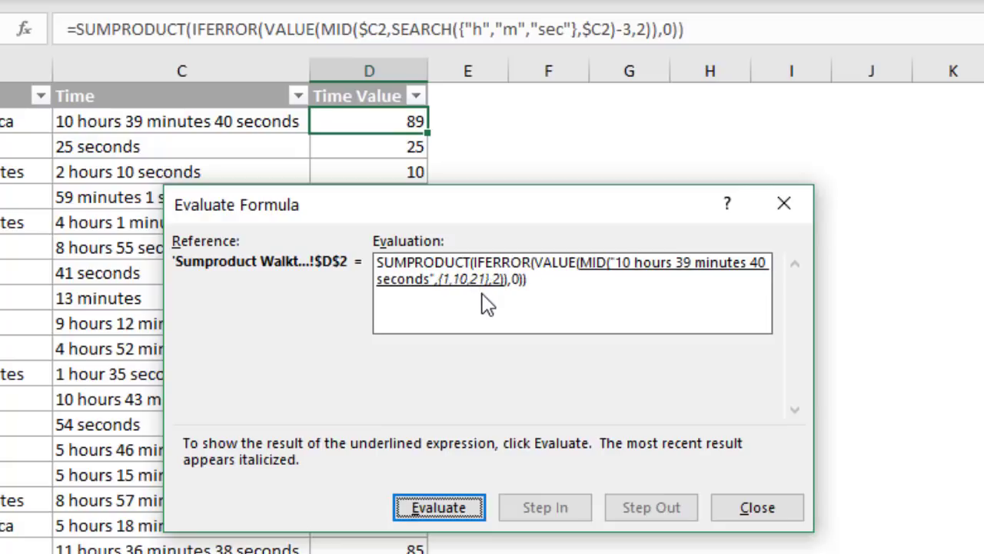
pyautogui.press('Return')
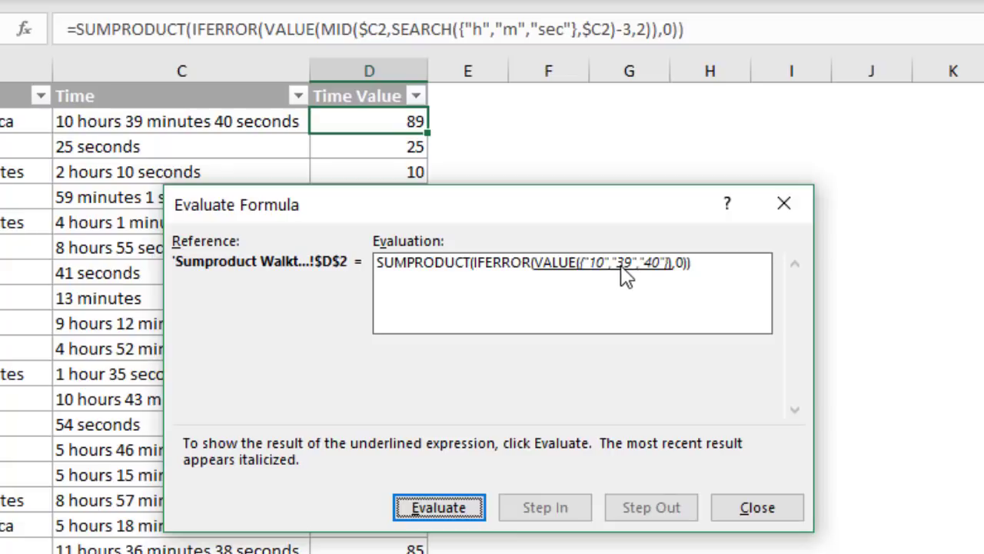
pyautogui.press('Return')
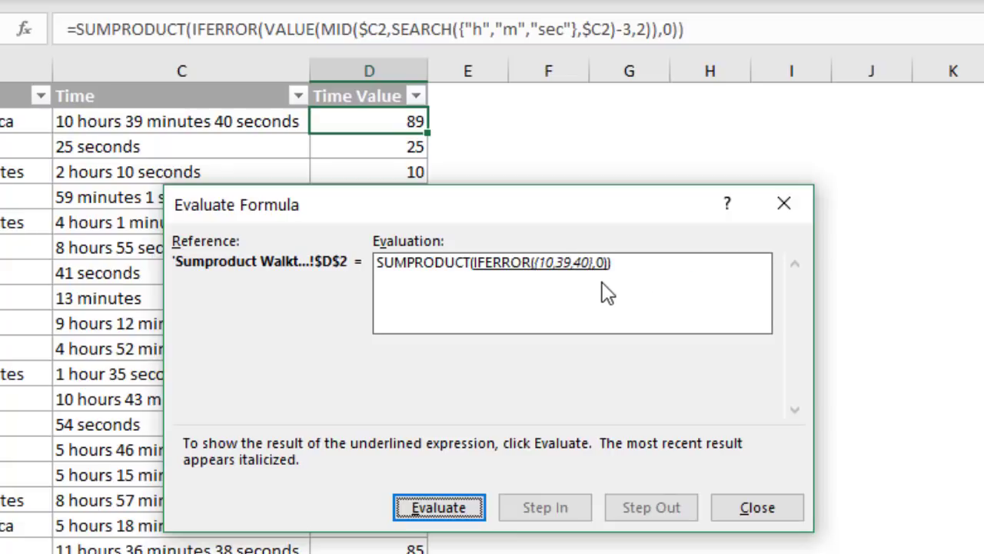
pyautogui.press('Return')
pyautogui.press('Return')
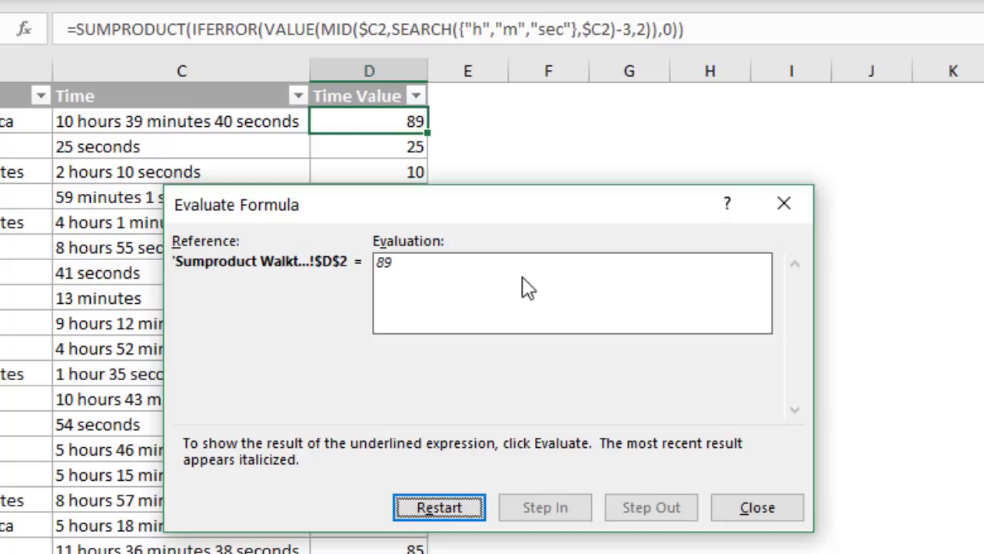
pyautogui.click(782, 203)
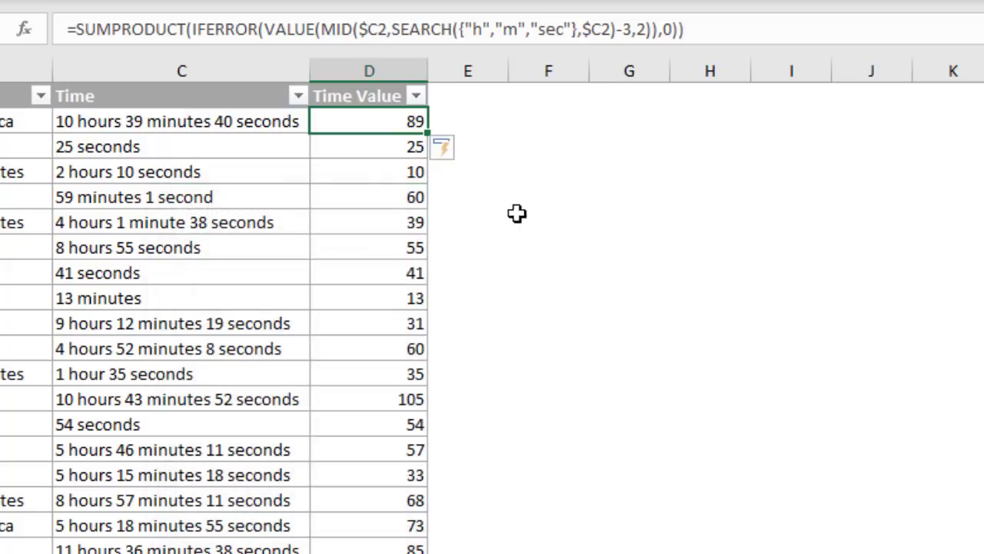
# Step: Evaluate the D4 formula for the 2 hours 10 seconds entry up to MID's start positions, and close the evaluation
pyautogui.click(396, 172)
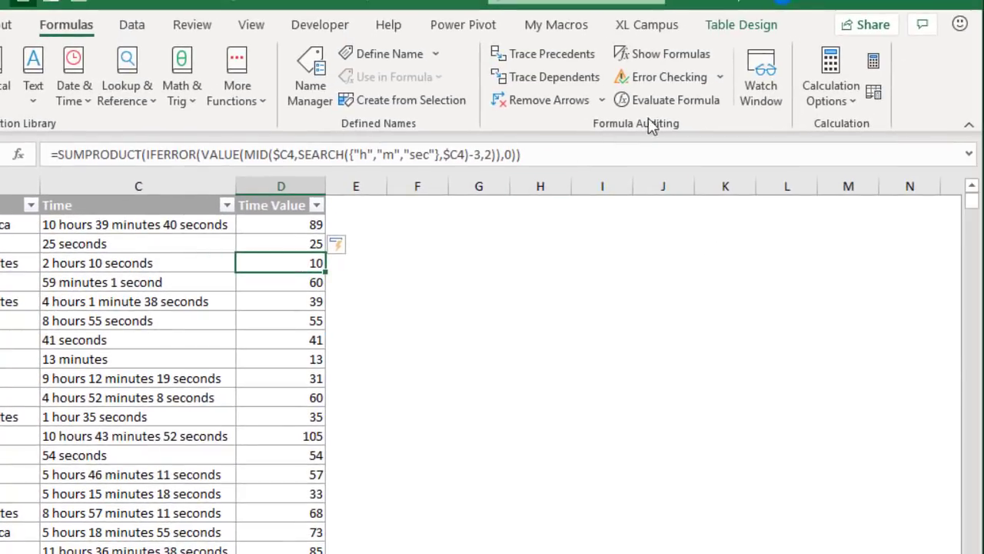
pyautogui.click(656, 102)
pyautogui.press('Return')
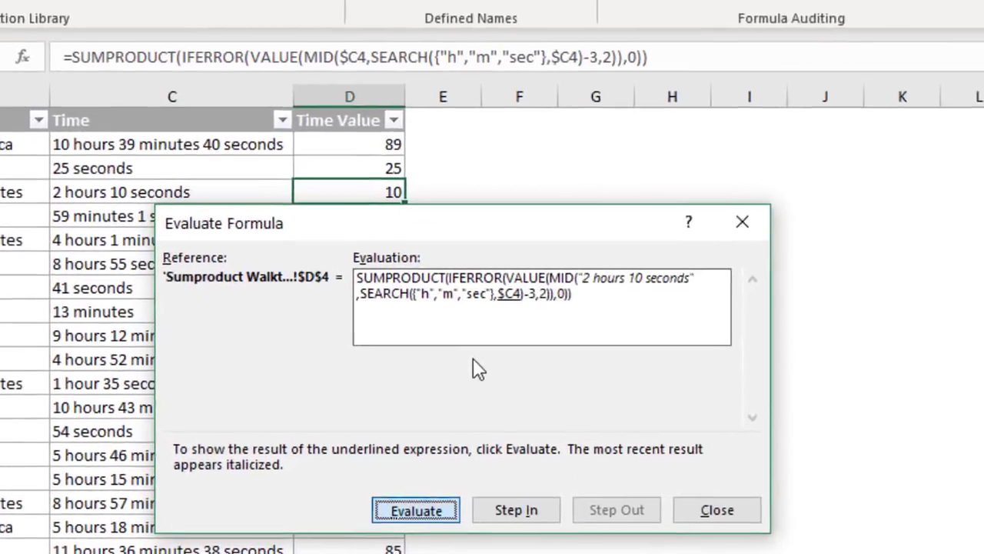
pyautogui.press('Return')
pyautogui.press('Return')
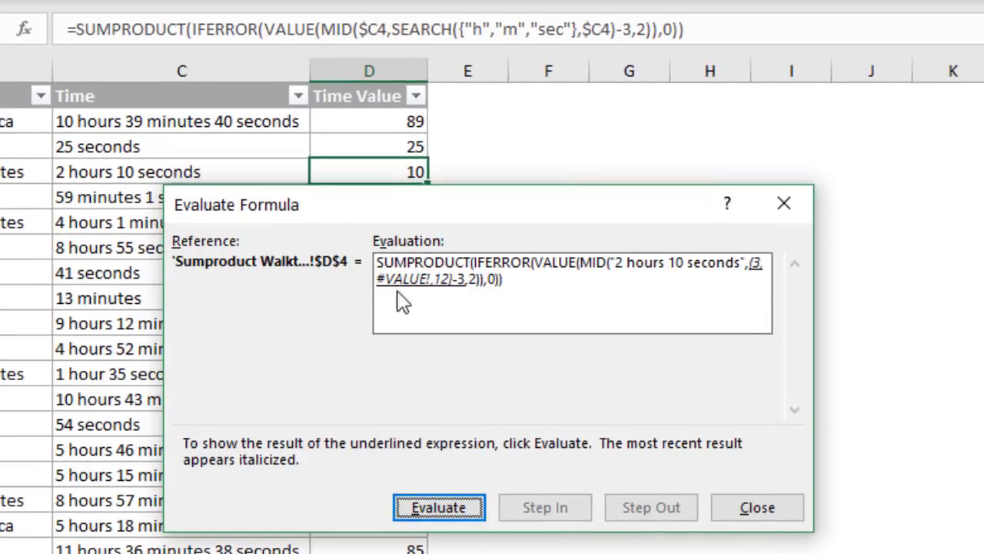
pyautogui.press('Return')
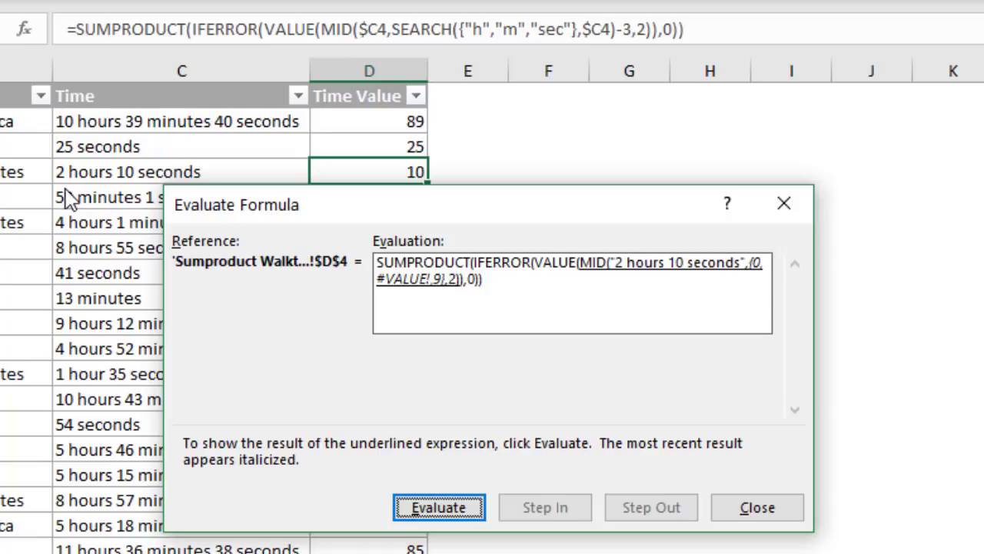
pyautogui.press('Return')
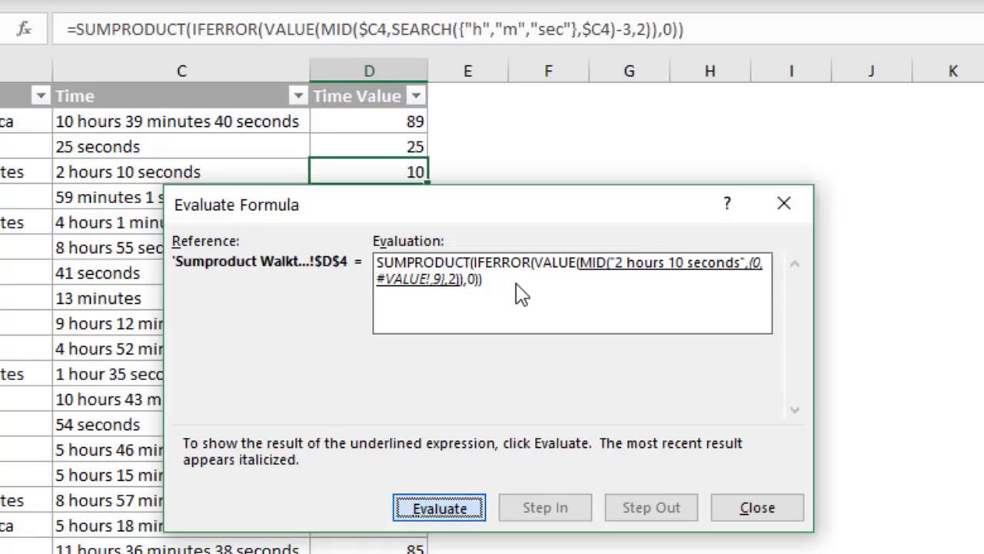
pyautogui.click(784, 205)
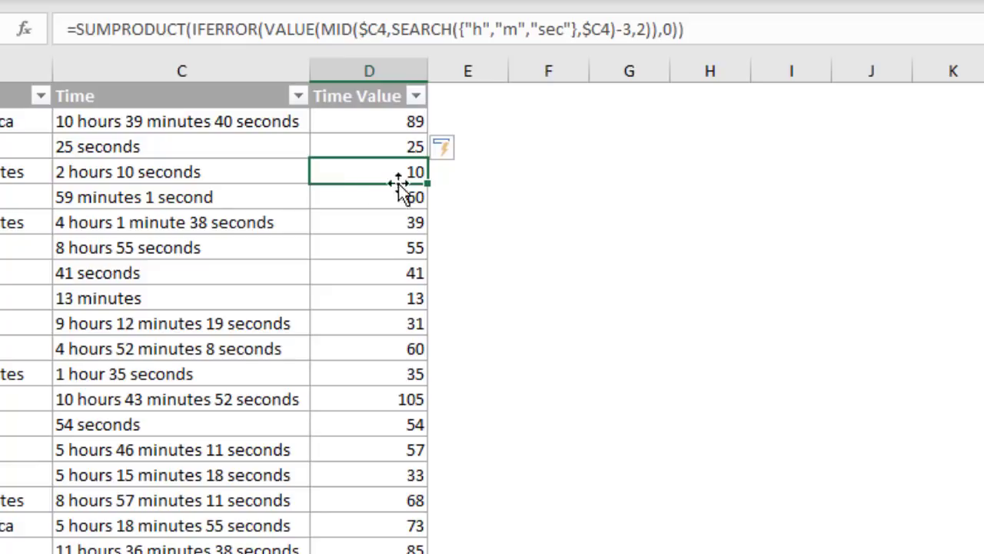
# Step: Put 0& in front of both $C4 references in the D4 formula, in MID's text and SEARCH's within_text arguments, and commit it
pyautogui.doubleClick(347, 179)
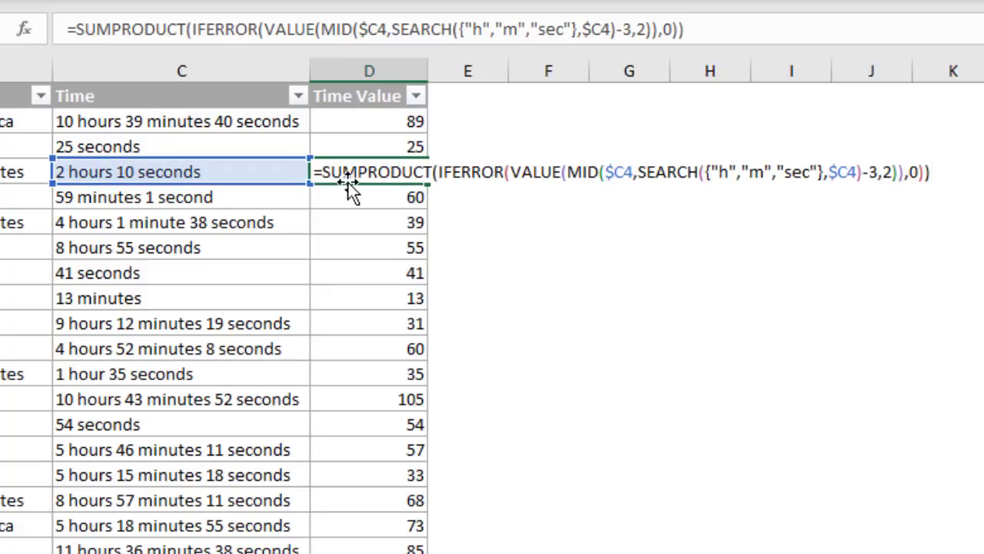
pyautogui.click(606, 172)
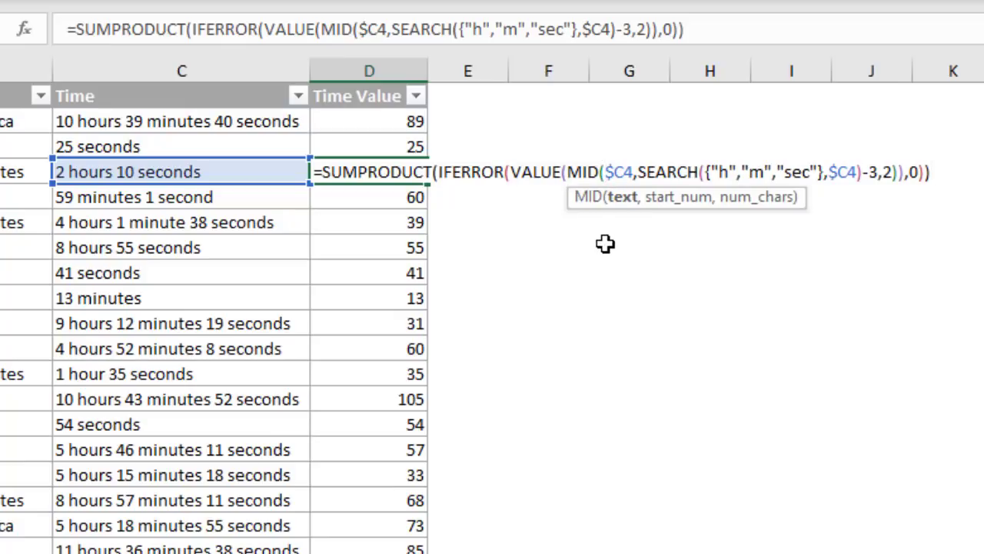
pyautogui.write('0&')
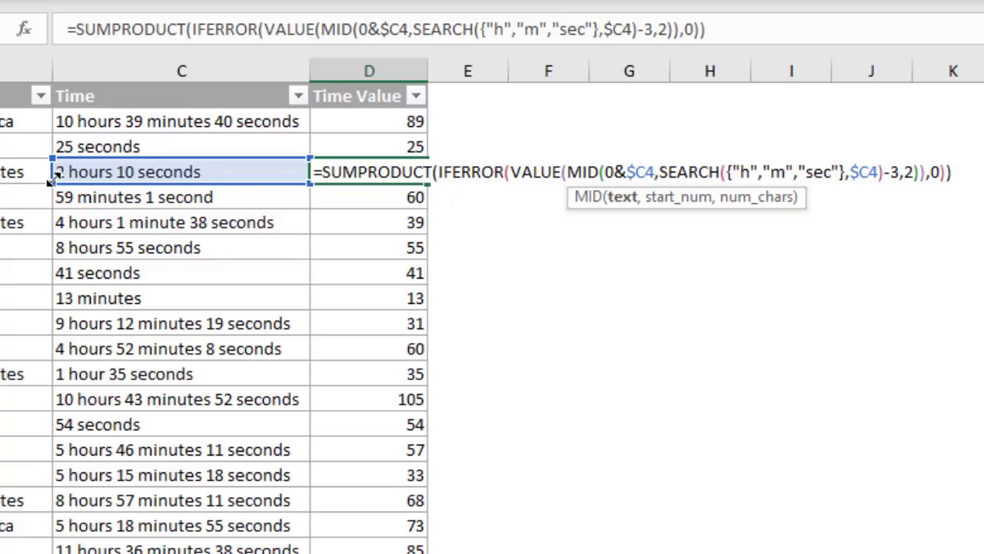
pyautogui.moveTo(46, 177); pyautogui.dragTo(80, 180)
pyautogui.click(849, 171)
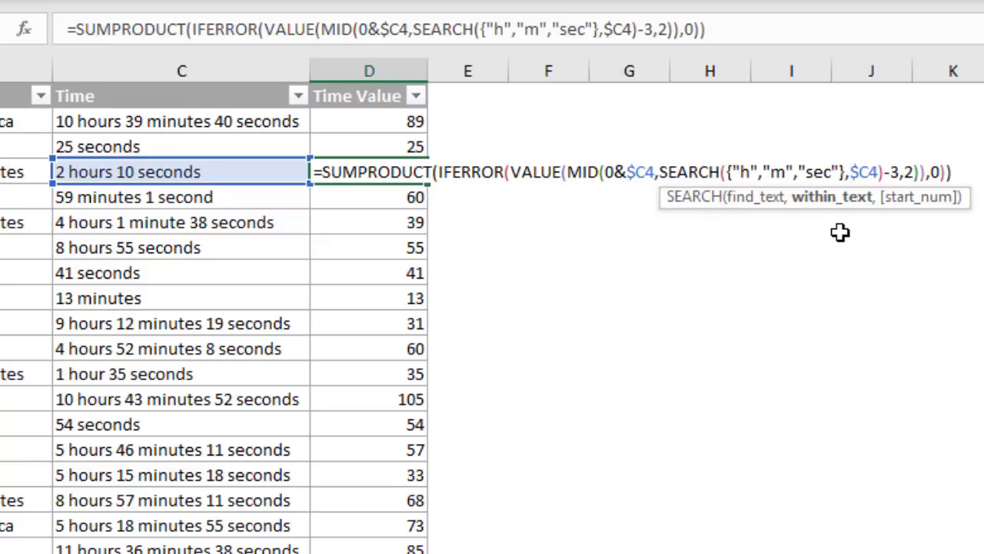
pyautogui.write('0')
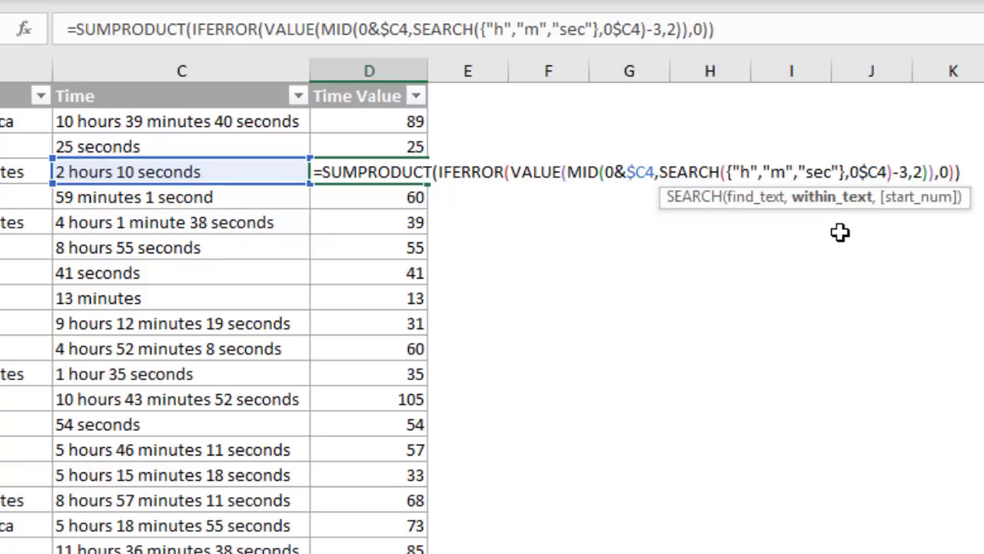
pyautogui.write('&')
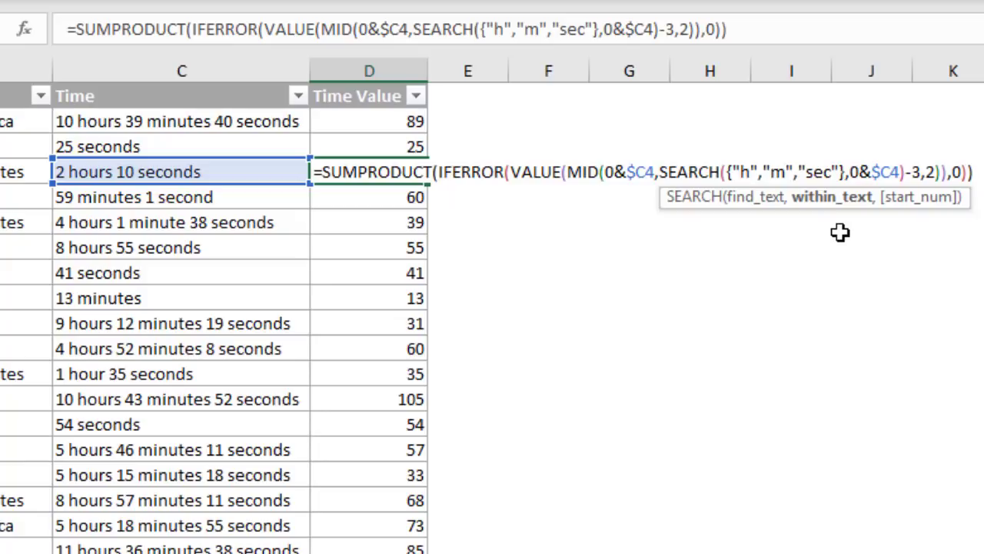
pyautogui.press('Return')
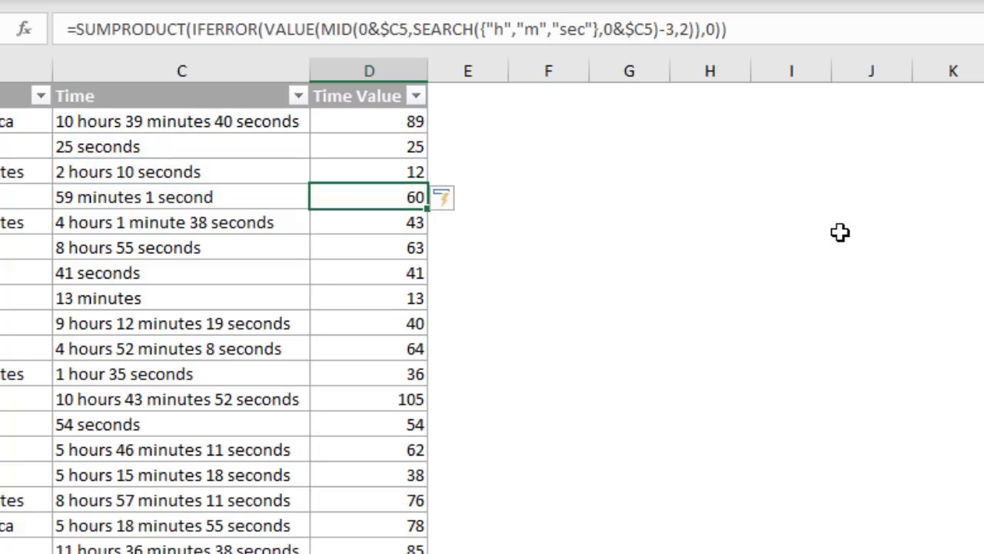
pyautogui.click(391, 171)
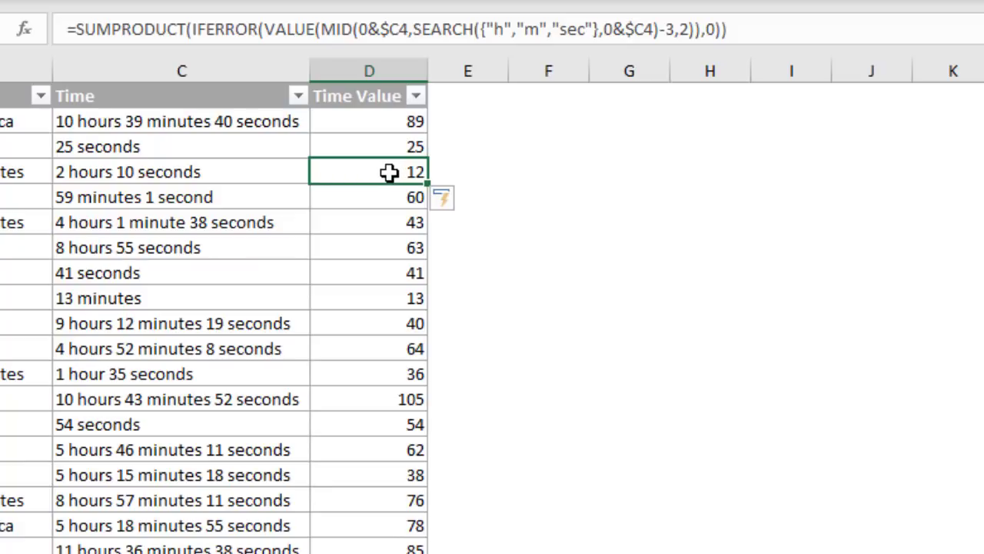
# Step: Add the array {3600,60,1} as the second SUMPRODUCT argument in the D2 formula, after the IFERROR part, and commit it
pyautogui.click(388, 121)
pyautogui.press('F2')
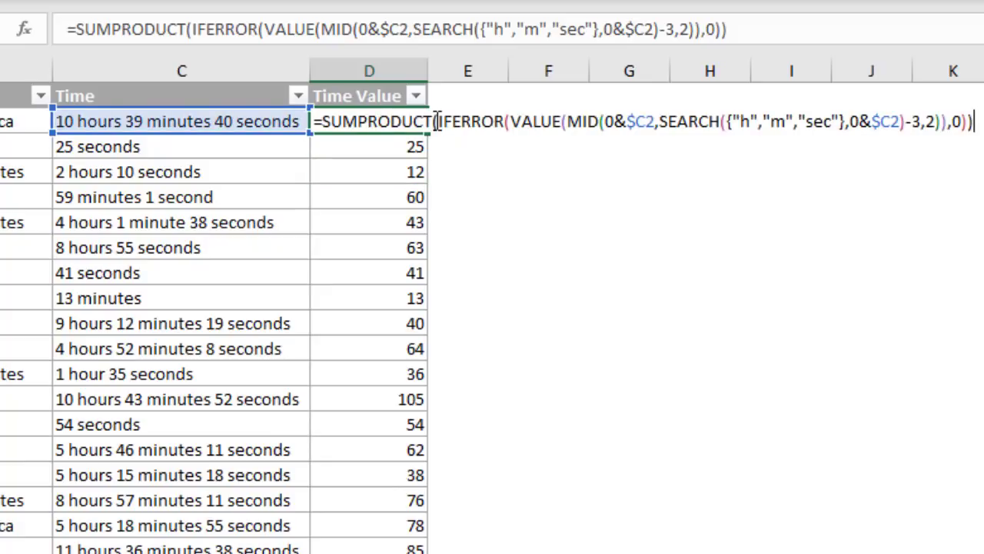
pyautogui.click(966, 121)
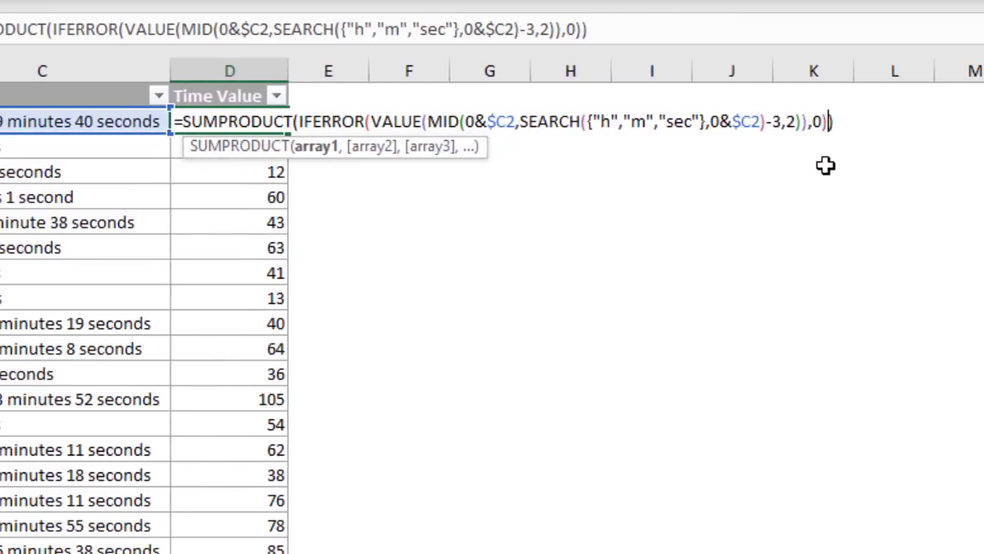
pyautogui.write(',')
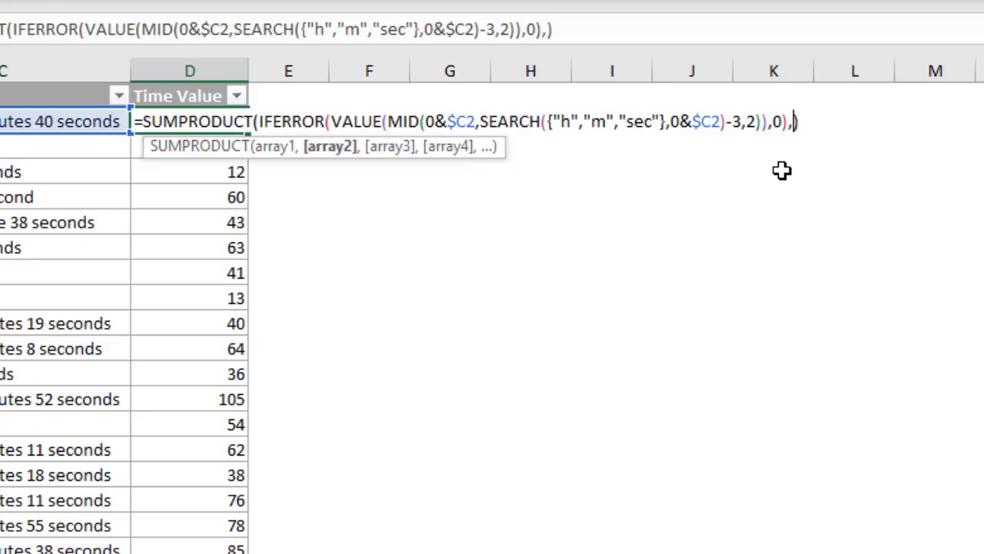
pyautogui.write('{')
pyautogui.write('3600')
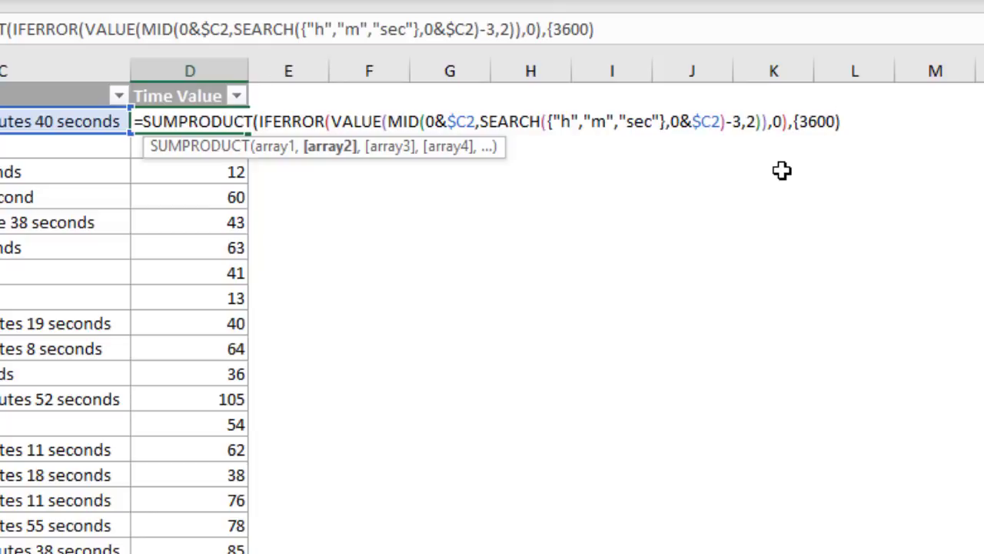
pyautogui.write(',60,1')
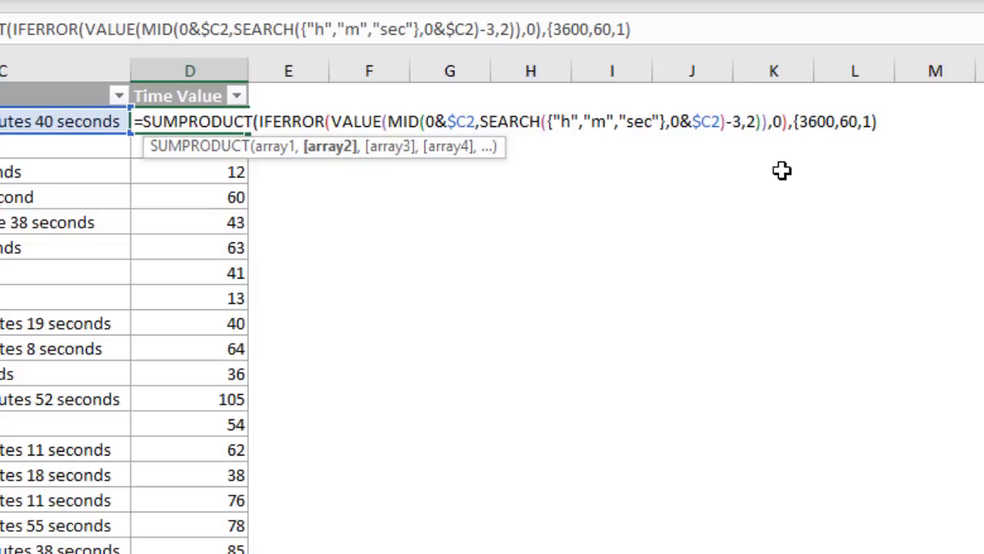
pyautogui.write('}')
pyautogui.press('Return')
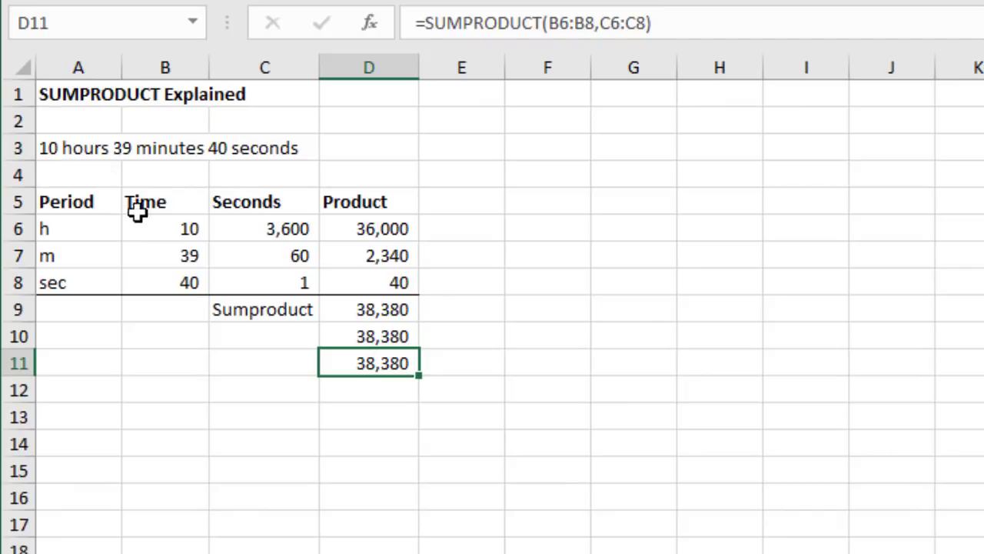
# Step: On the Sumproduct Function sheet, examine the Time, Seconds and Product ranges and the formulas in D6 and D9
pyautogui.moveTo(150, 225); pyautogui.dragTo(148, 283)
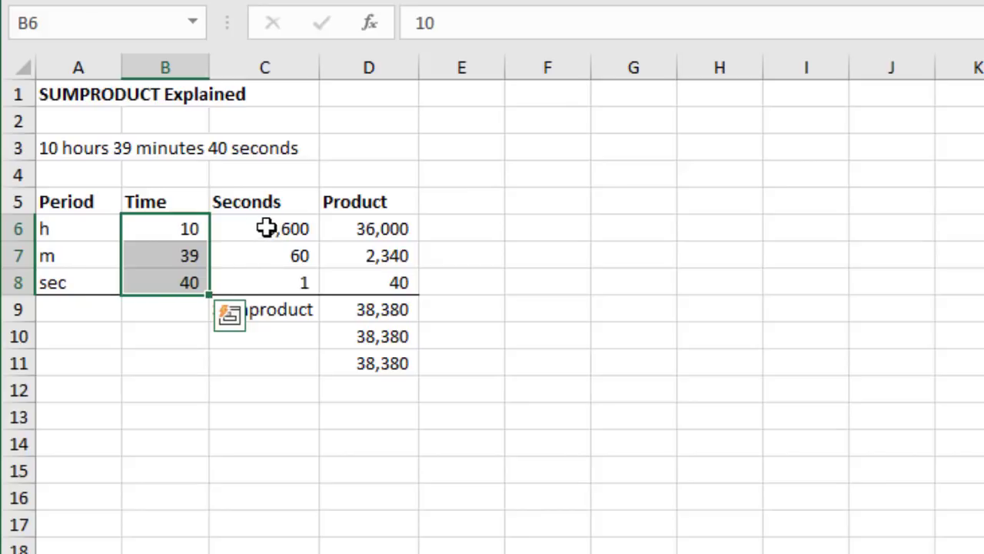
pyautogui.moveTo(253, 229); pyautogui.dragTo(254, 272)
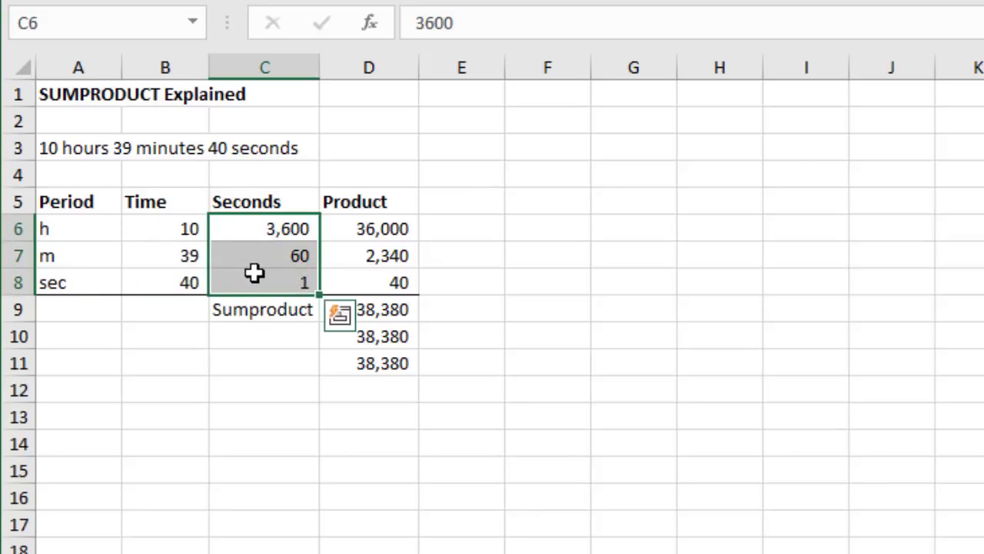
pyautogui.click(341, 233)
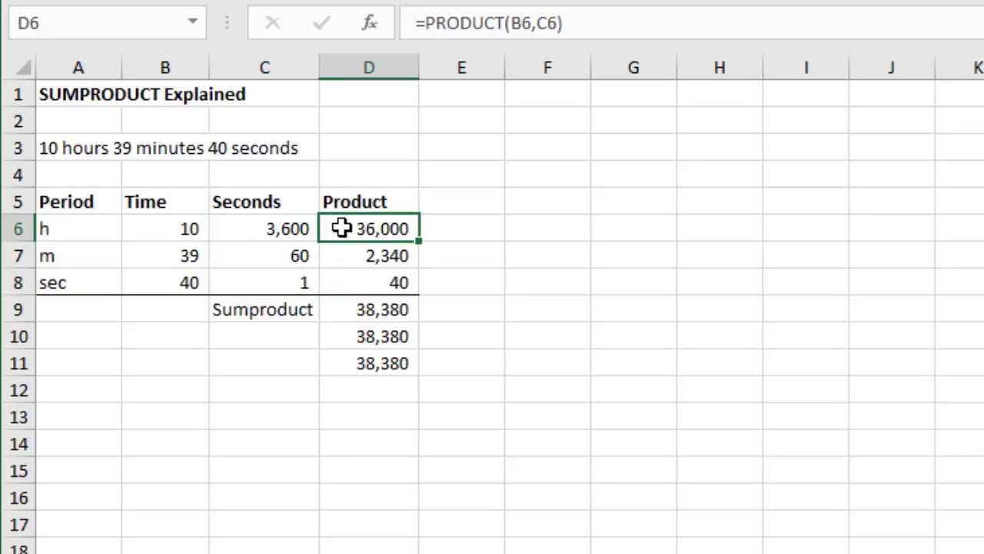
pyautogui.doubleClick(342, 231)
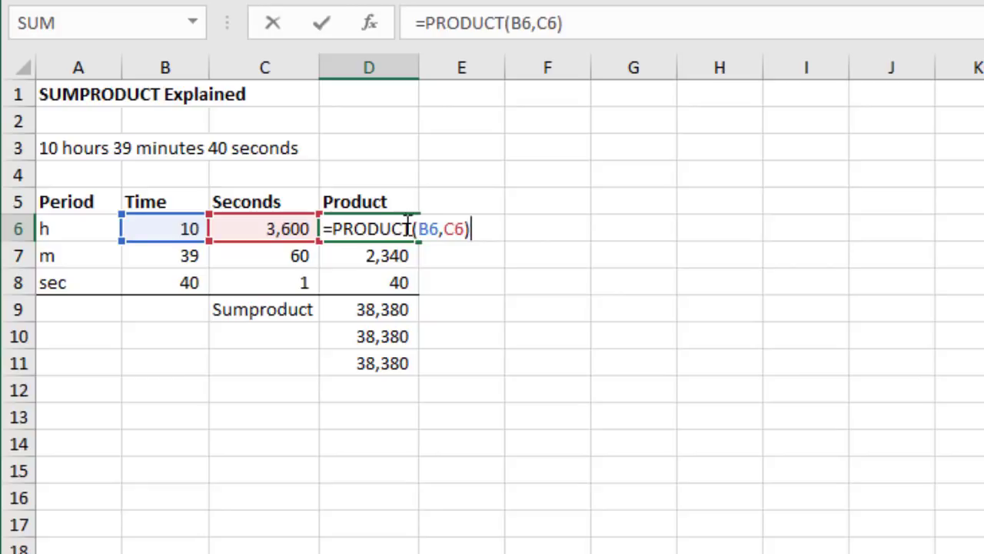
pyautogui.moveTo(316, 236); pyautogui.dragTo(346, 277)
pyautogui.press('Escape')
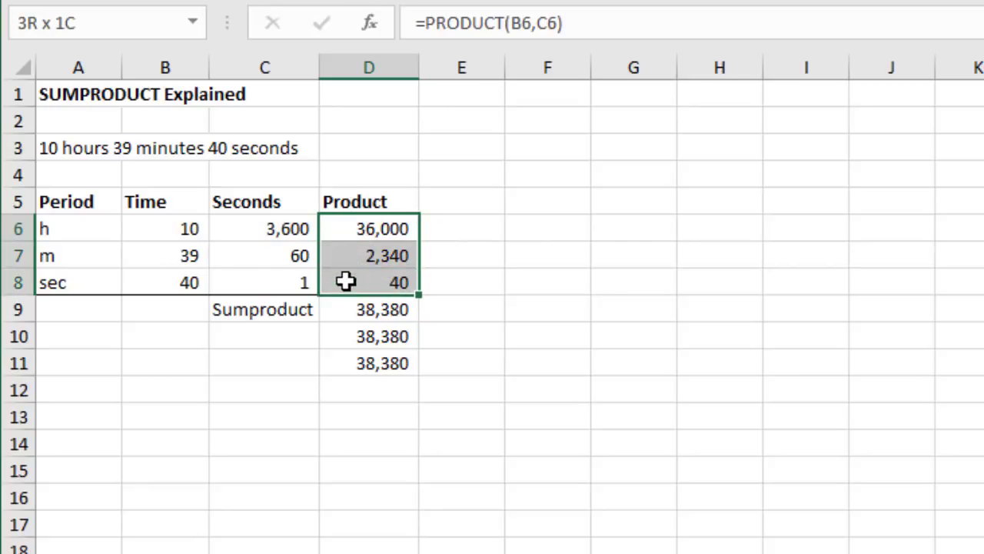
pyautogui.click(345, 309)
pyautogui.hotkey('alt', '=')
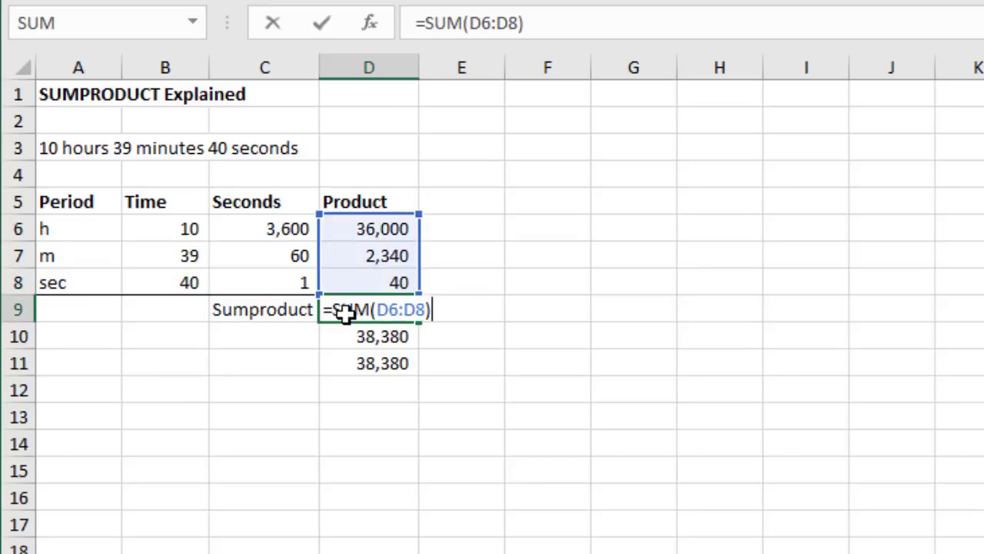
pyautogui.hotkey('ctrl', 'Return')
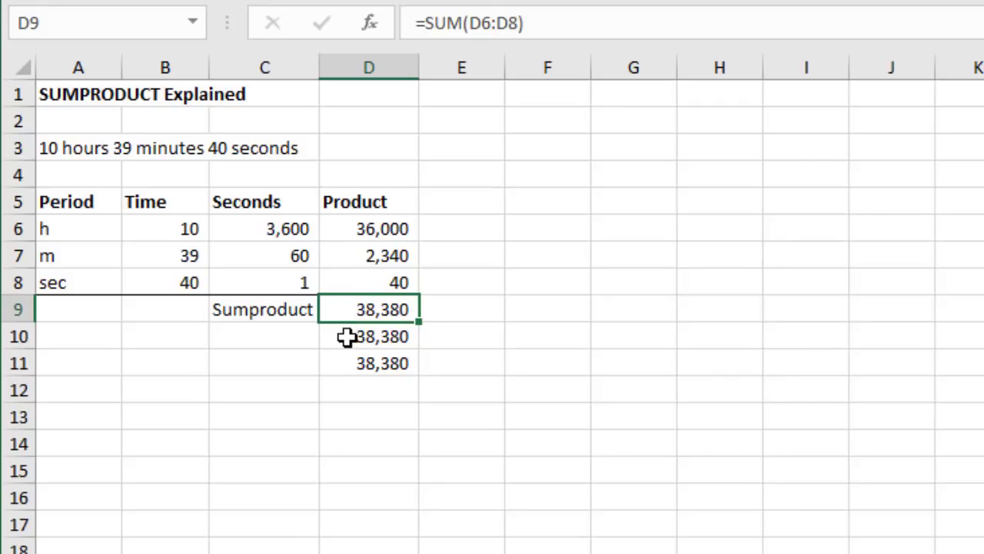
# Step: Inspect the SUMPRODUCT formula with array constants in D10 and the one with cell ranges in D11
pyautogui.click(347, 335)
pyautogui.doubleClick(347, 332)
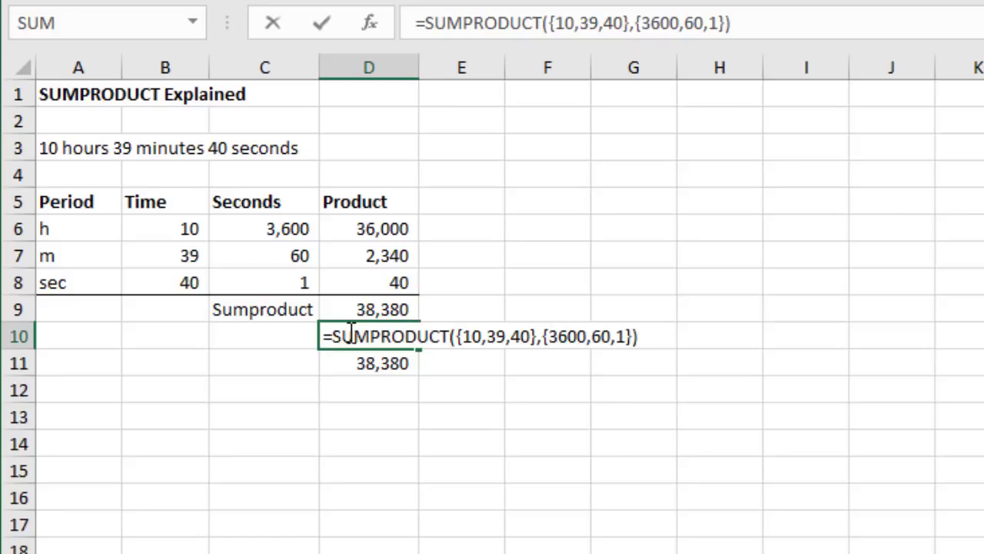
pyautogui.click(457, 337)
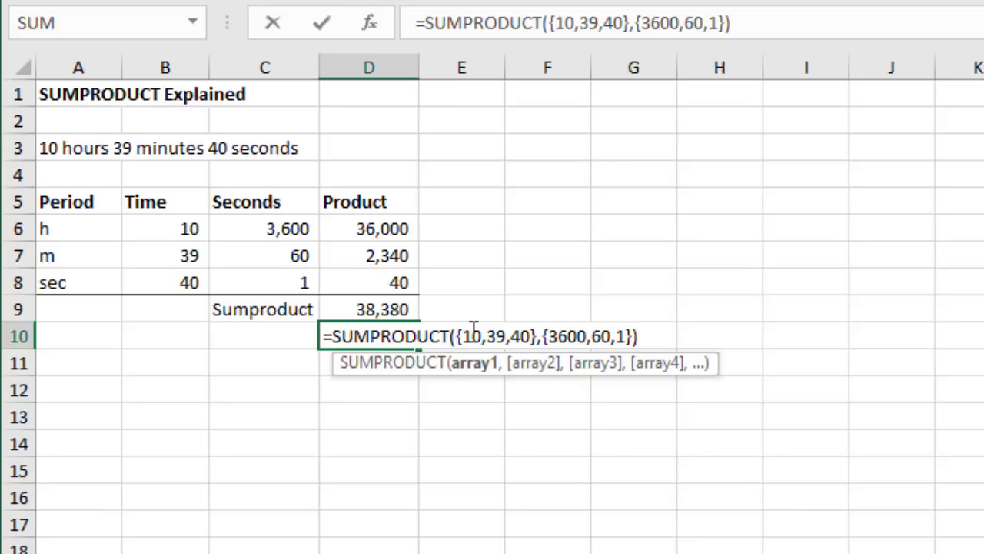
pyautogui.press('Escape')
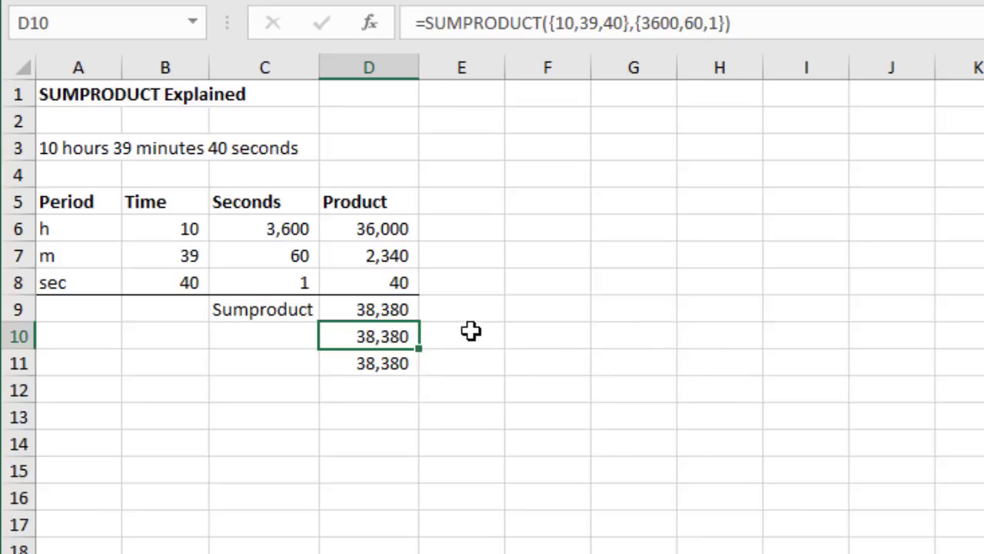
pyautogui.click(384, 362)
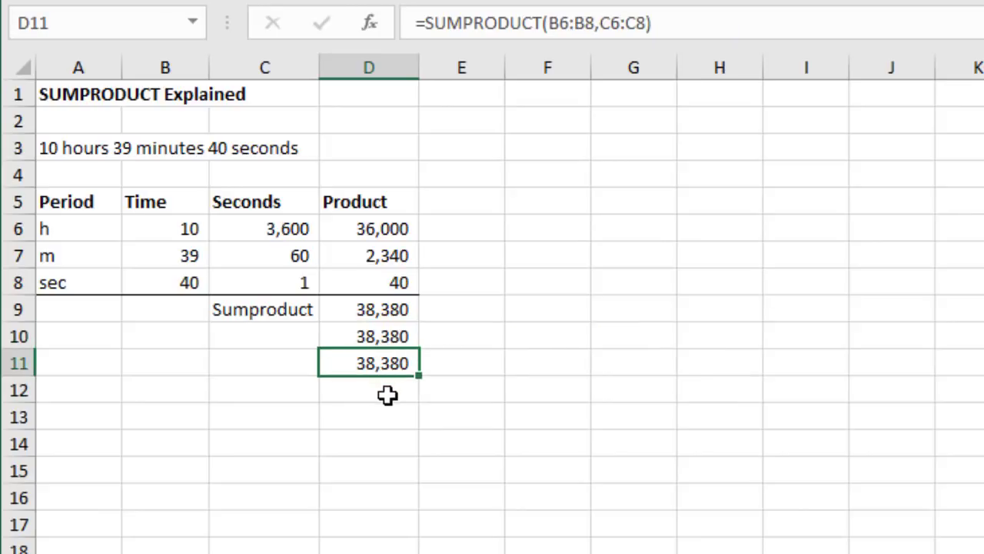
pyautogui.press('F2')
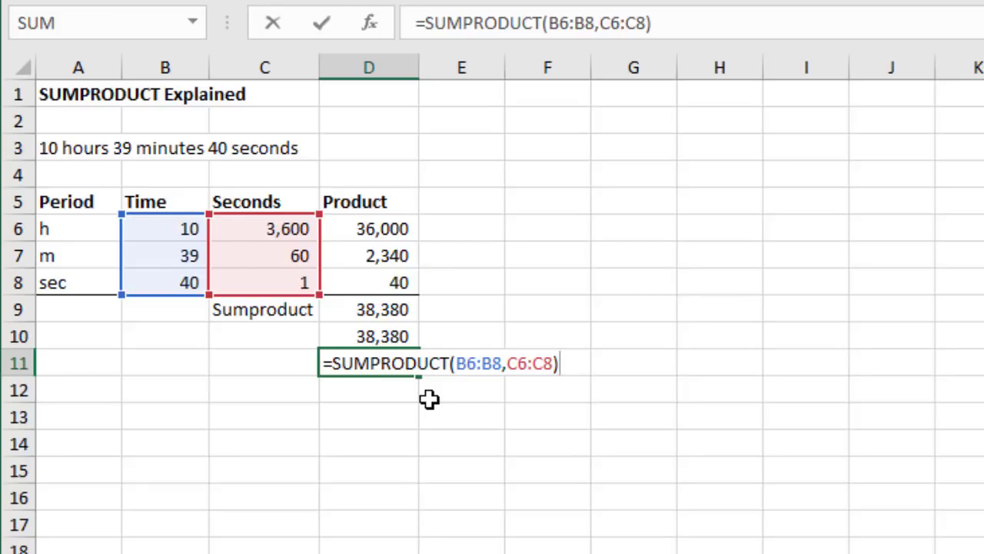
pyautogui.press('Return')
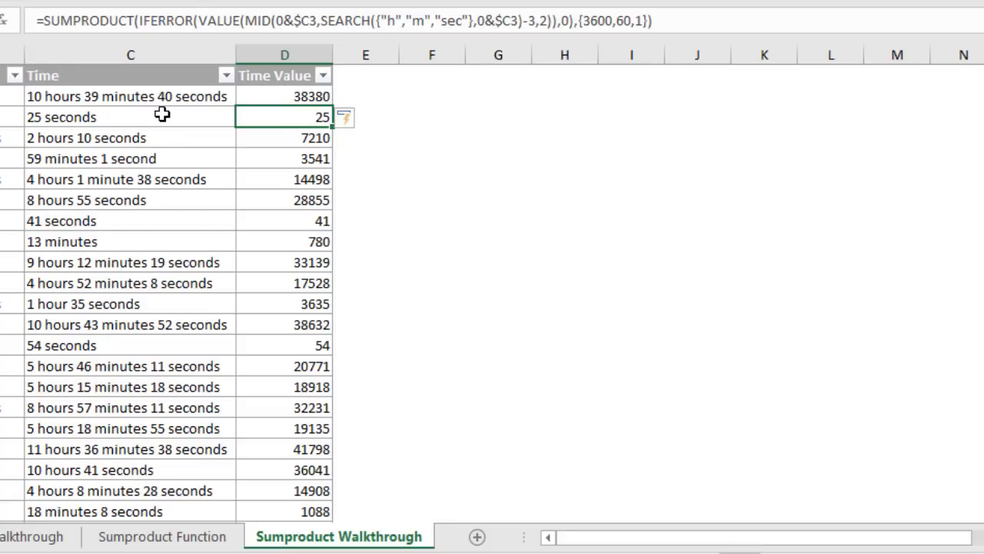
# Step: Append /(24*60*60) to the D2 formula on the Sumproduct Walkthrough sheet, evaluate that divisor in place to 86400, and commit the formula
pyautogui.click(266, 99)
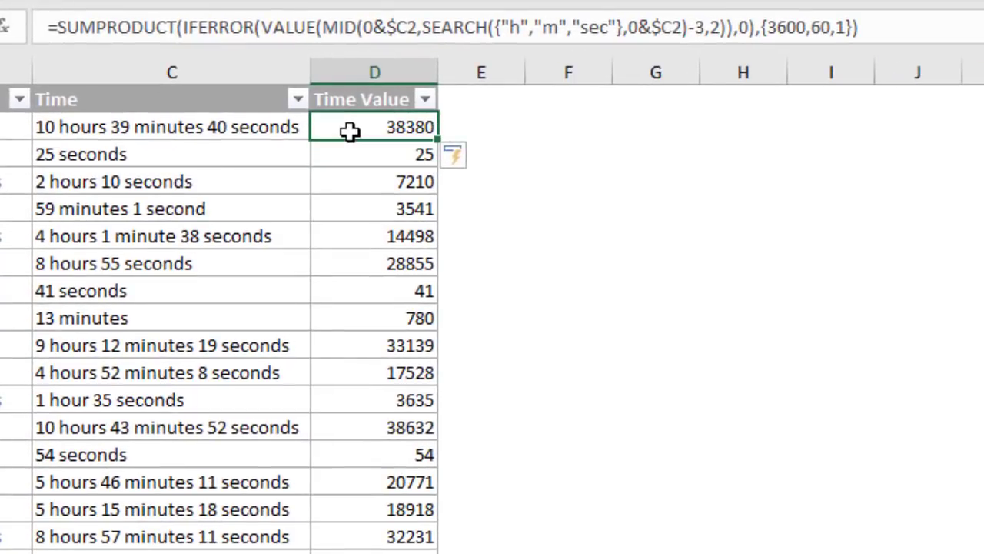
pyautogui.doubleClick(350, 131)
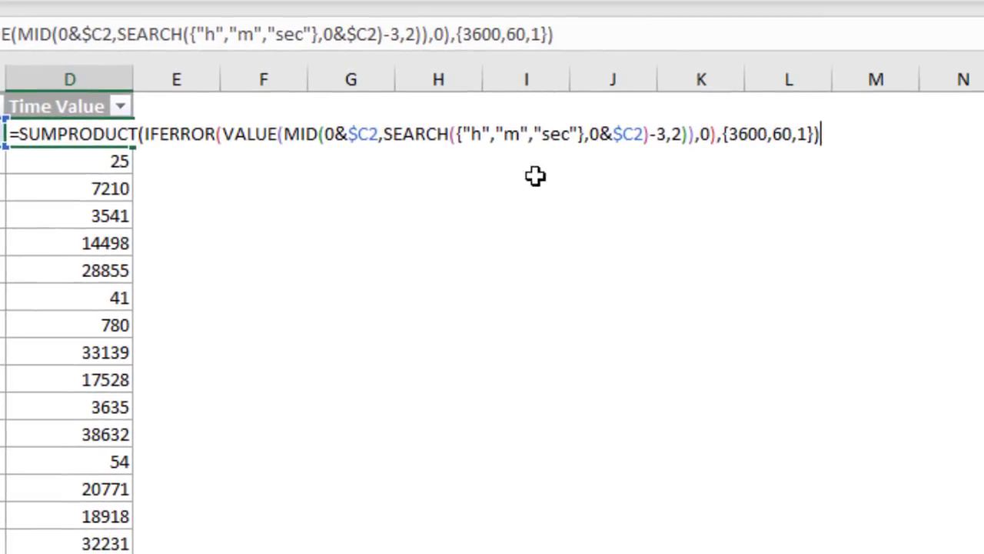
pyautogui.click(819, 136)
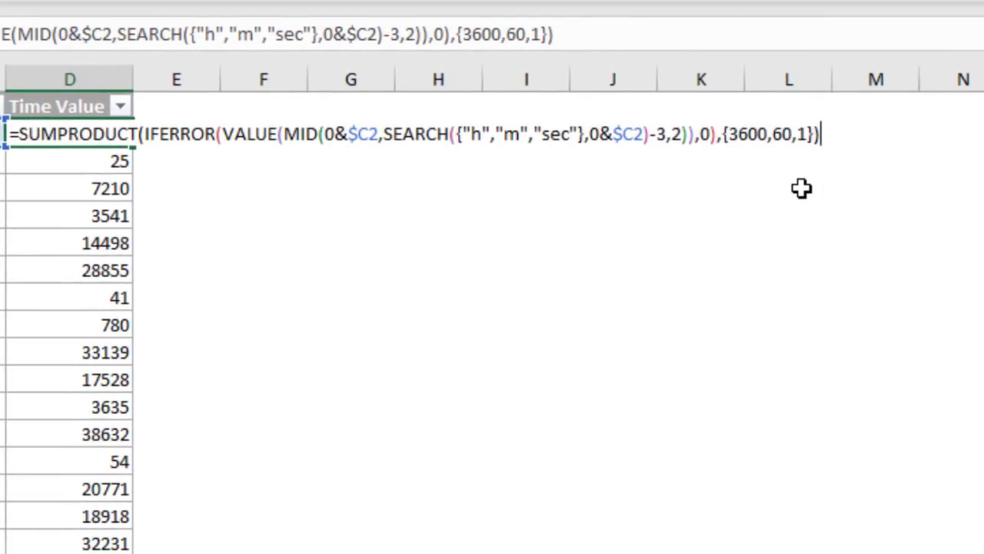
pyautogui.write('/(24*60*60')
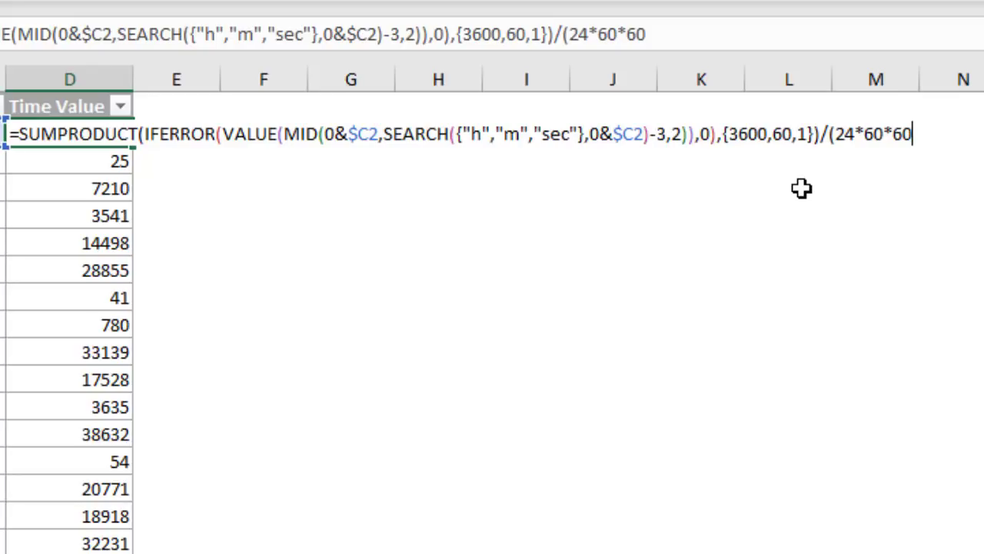
pyautogui.write(')')
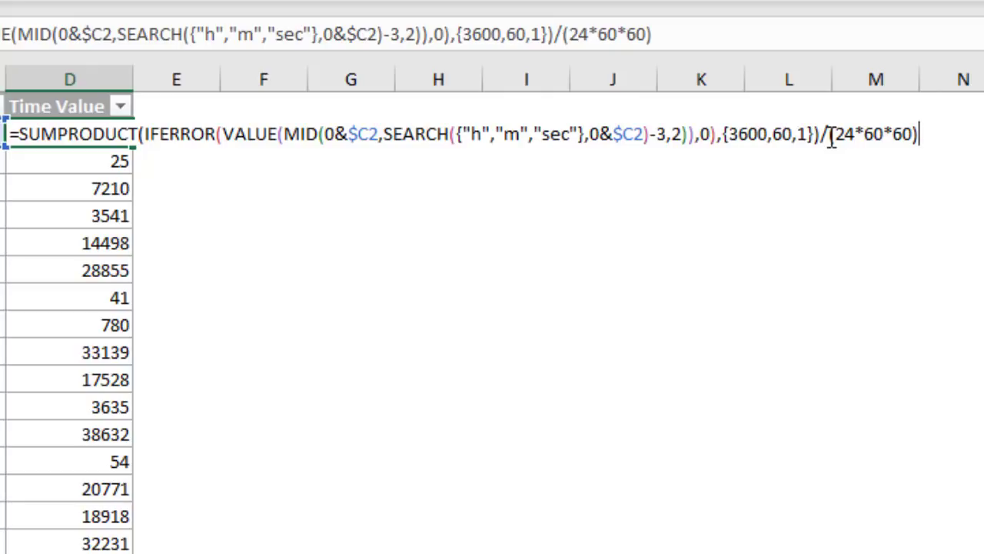
pyautogui.moveTo(831, 142); pyautogui.dragTo(922, 133)
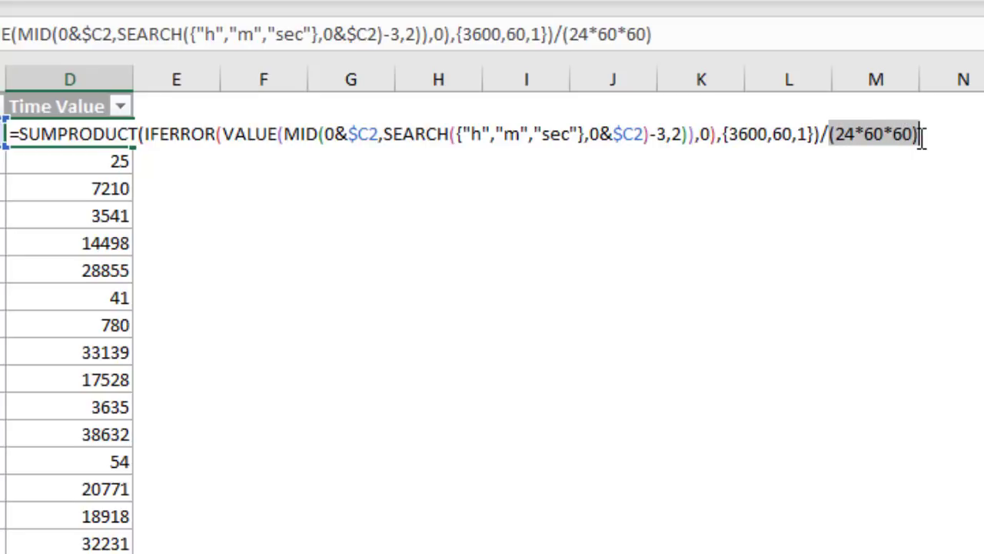
pyautogui.press('F9')
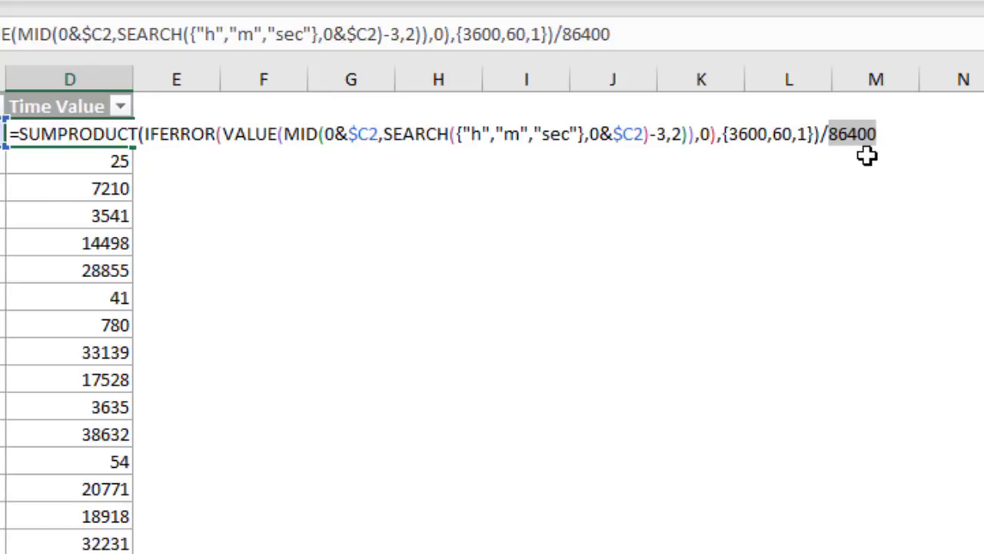
pyautogui.press('Return')
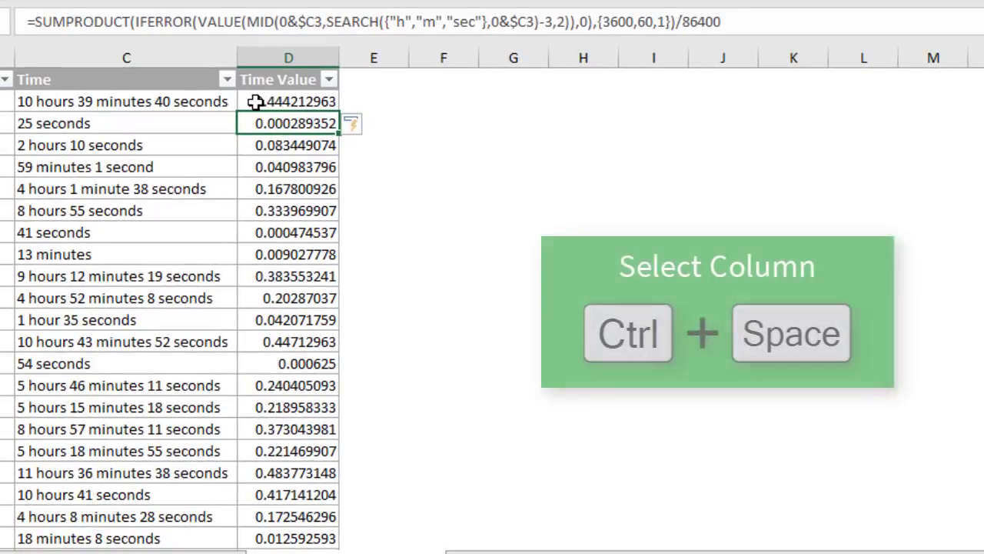
# Step: Format all cells of the Time Value column with the custom number format h:mm:ss
pyautogui.hotkey('ctrl', 'space')
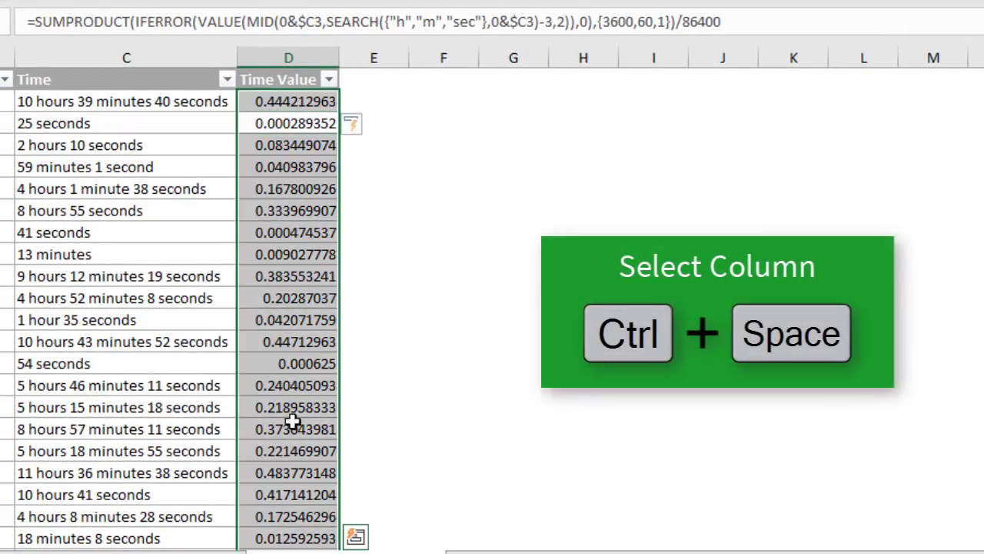
pyautogui.rightClick(297, 473)
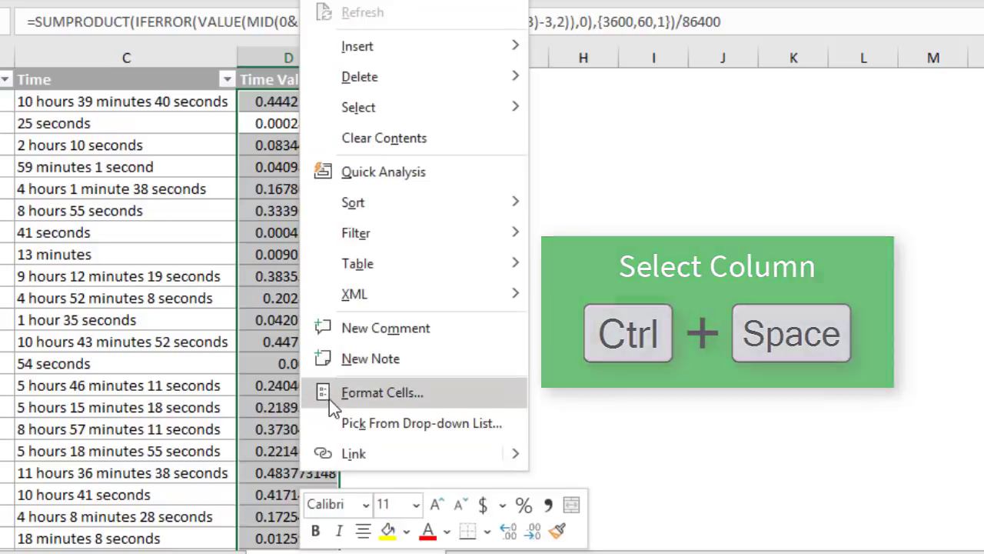
pyautogui.click(329, 399)
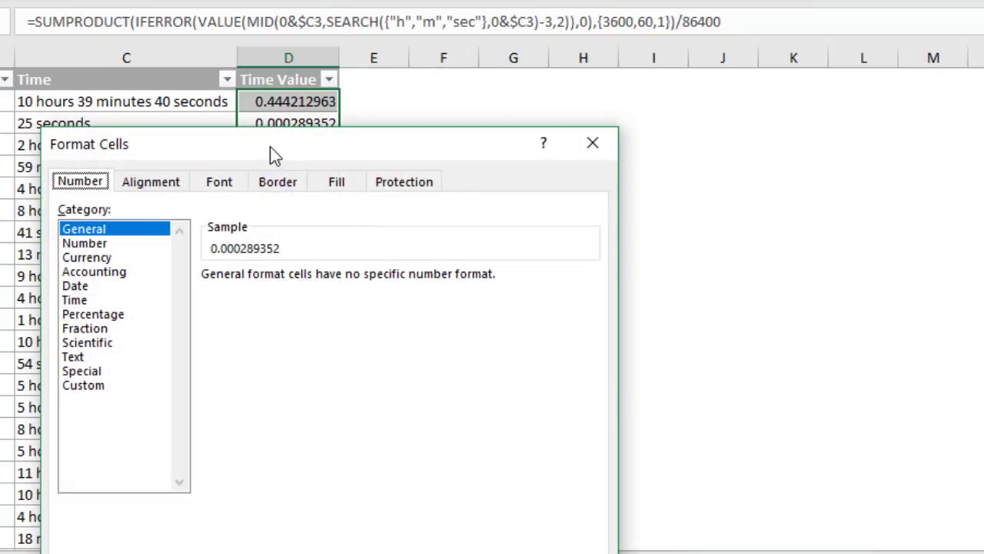
pyautogui.moveTo(274, 154); pyautogui.dragTo(351, 9)
pyautogui.click(173, 239)
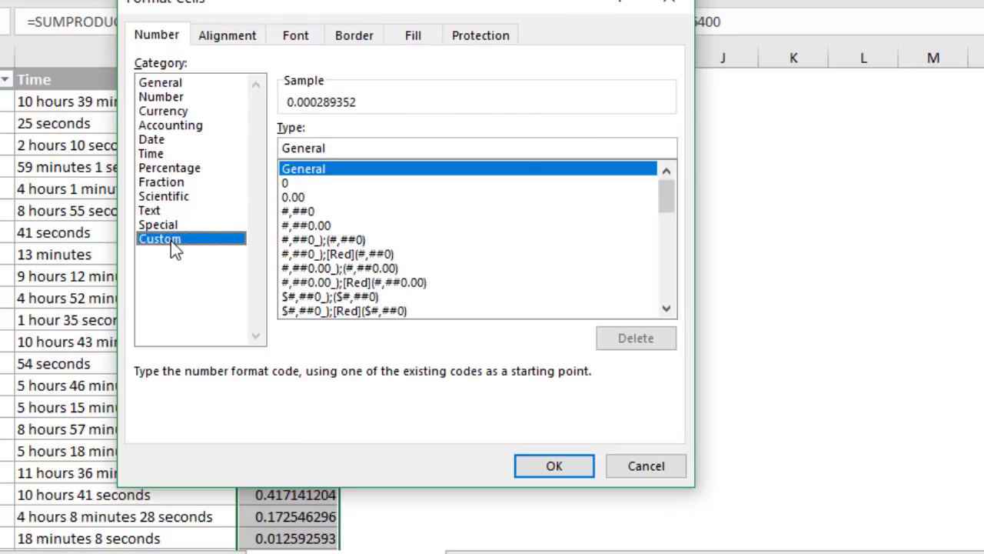
pyautogui.moveTo(665, 196); pyautogui.dragTo(666, 262)
pyautogui.click(314, 227)
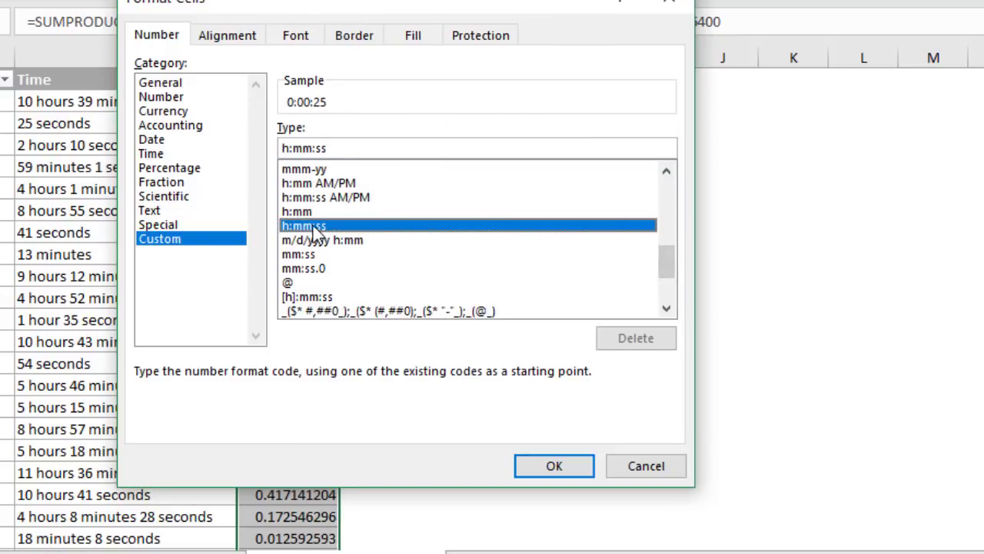
pyautogui.click(544, 468)
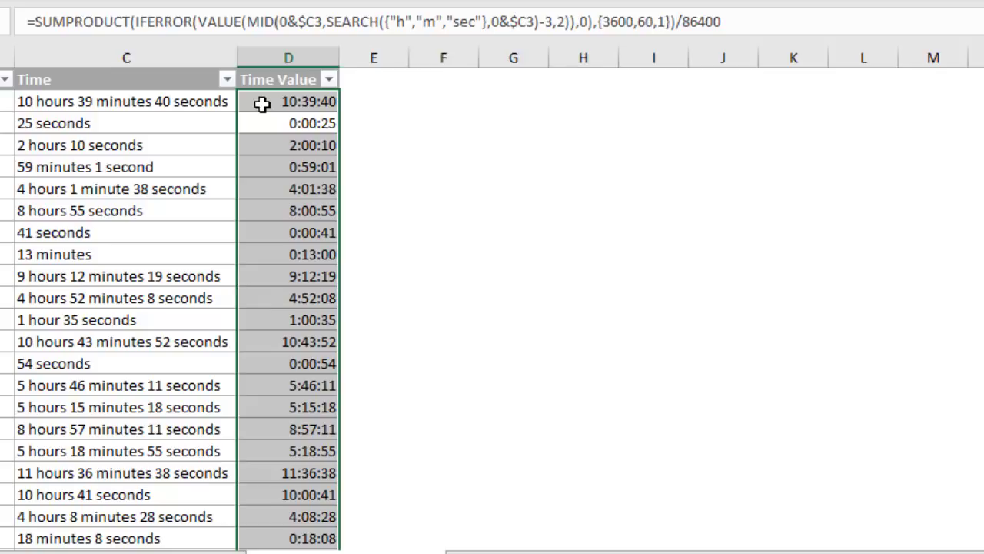
# Step: Review the finished SUMPRODUCT formula in D3 and close the cell edit
pyautogui.press('F2')
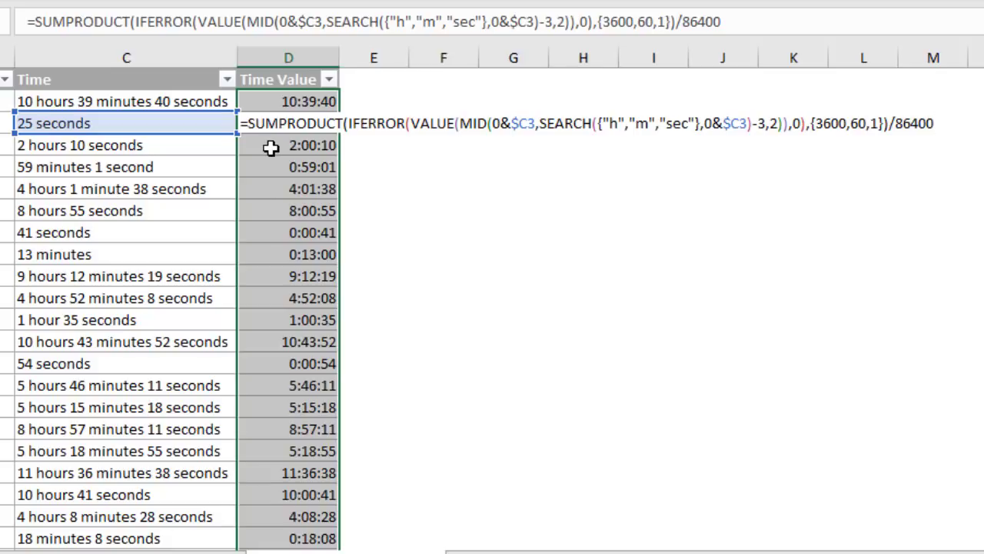
pyautogui.hotkey('ctrl', 'Return')
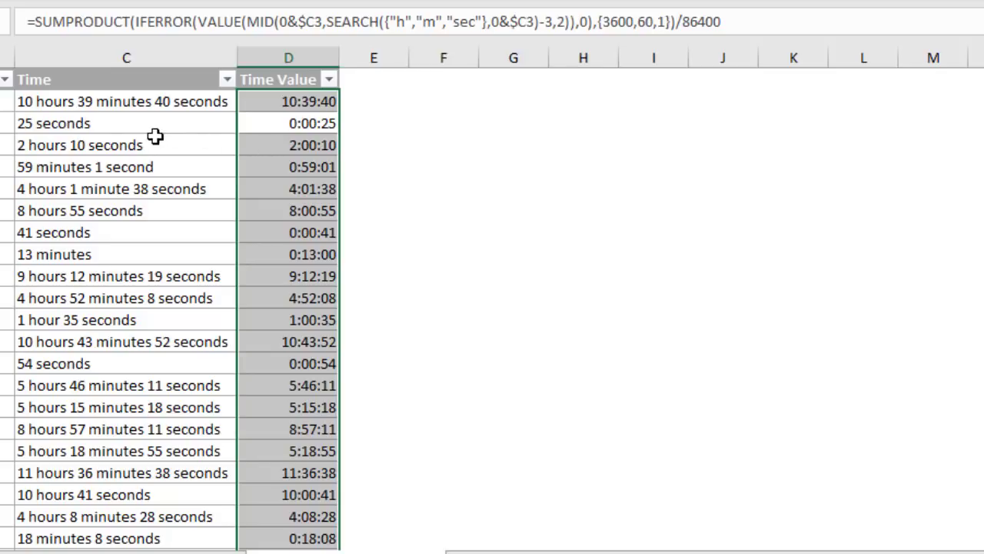
# Step: Change the hours in the first Time entry, C2, so that it reads 40 hours 39 minutes 40 seconds
pyautogui.click(27, 108)
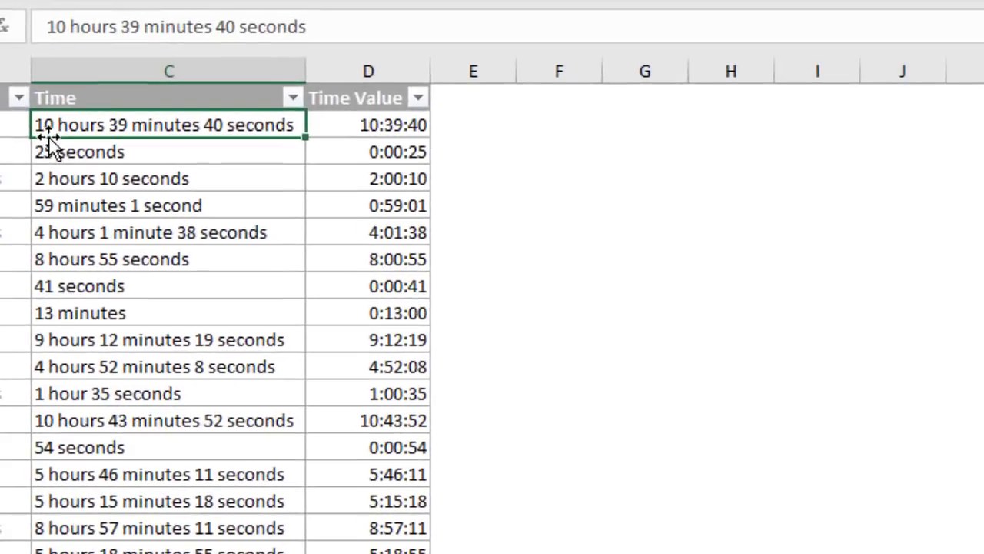
pyautogui.doubleClick(36, 127)
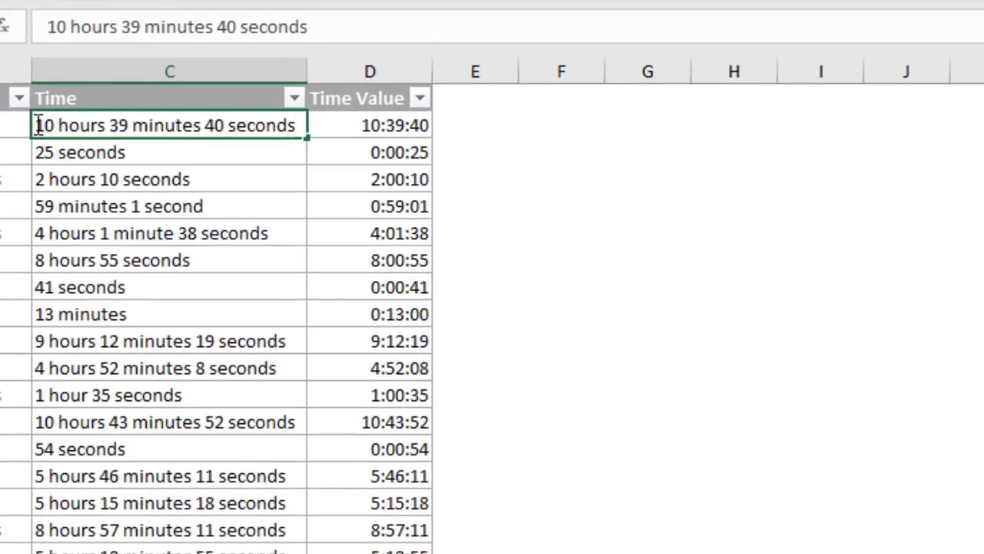
pyautogui.press('Delete')
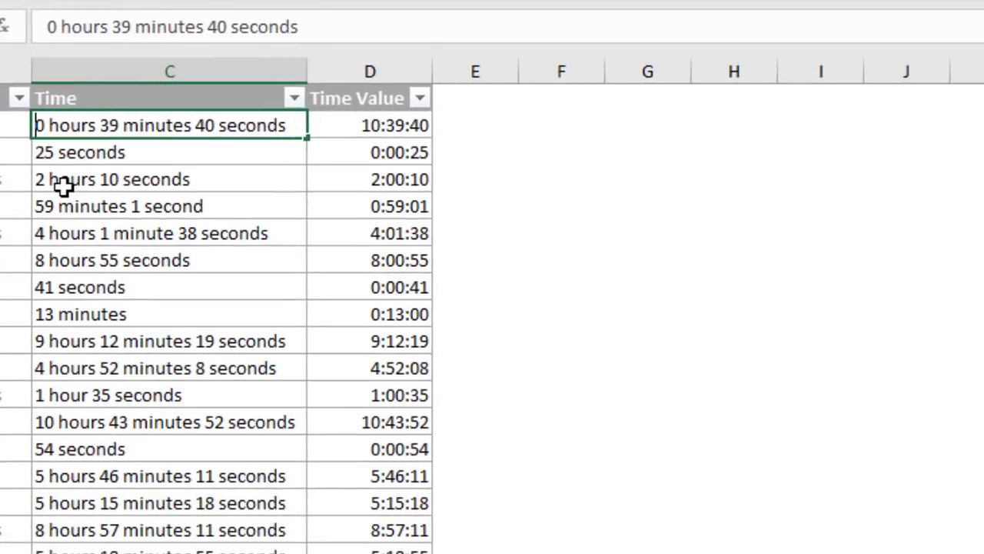
pyautogui.write('4')
pyautogui.press('Return')
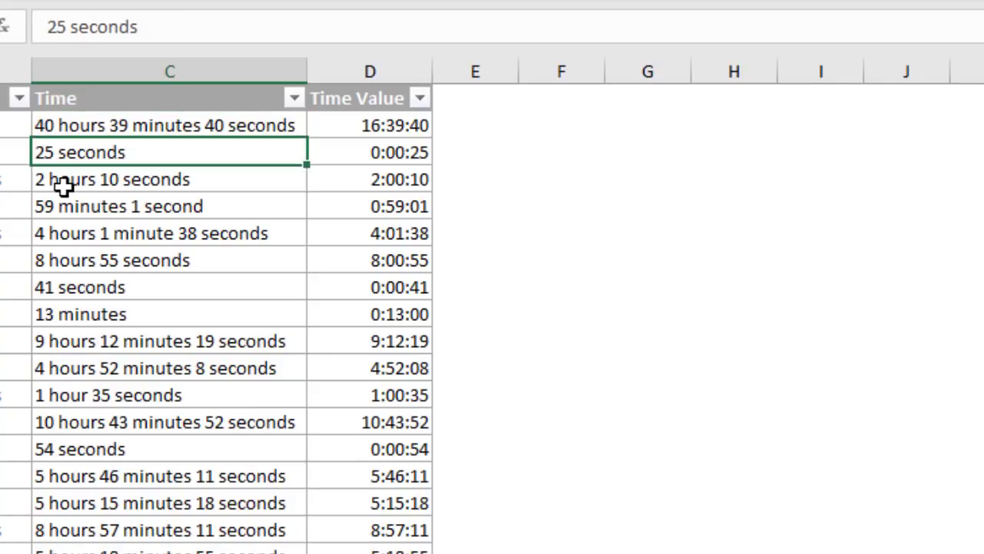
# Step: Format the Time Value cell D2 with the custom number format d.h:mm:ss
pyautogui.press('Up')
pyautogui.press('Right')
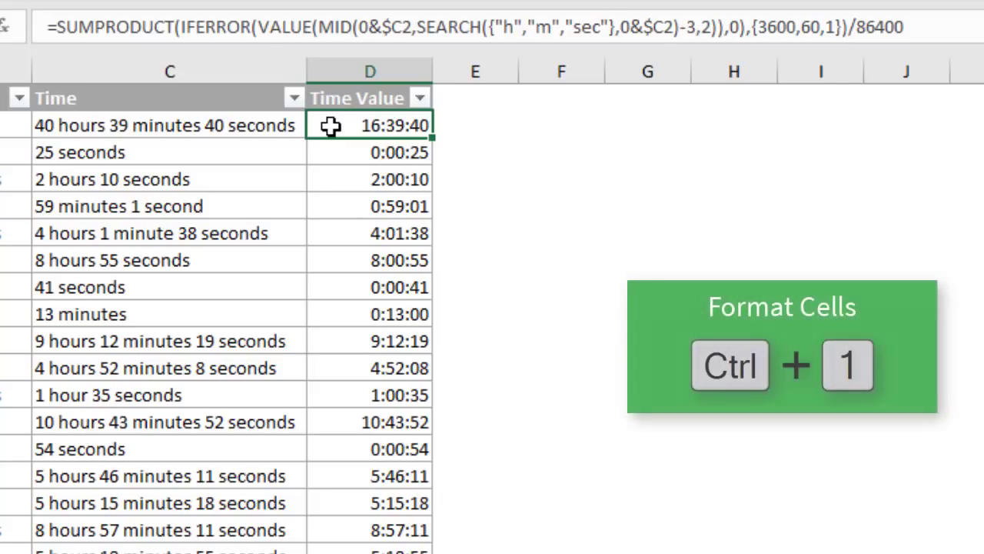
pyautogui.hotkey('ctrl', '1')
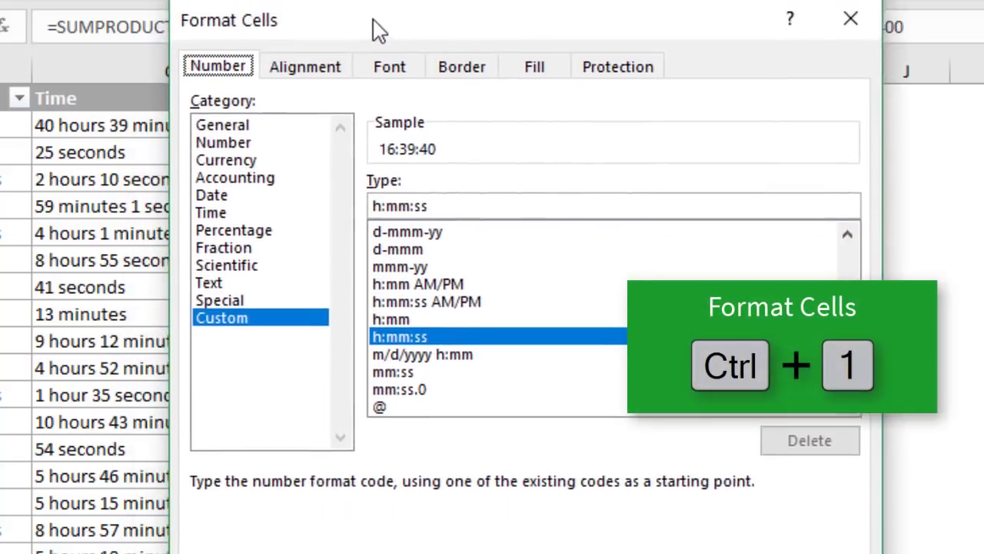
pyautogui.moveTo(378, 31); pyautogui.dragTo(381, 1)
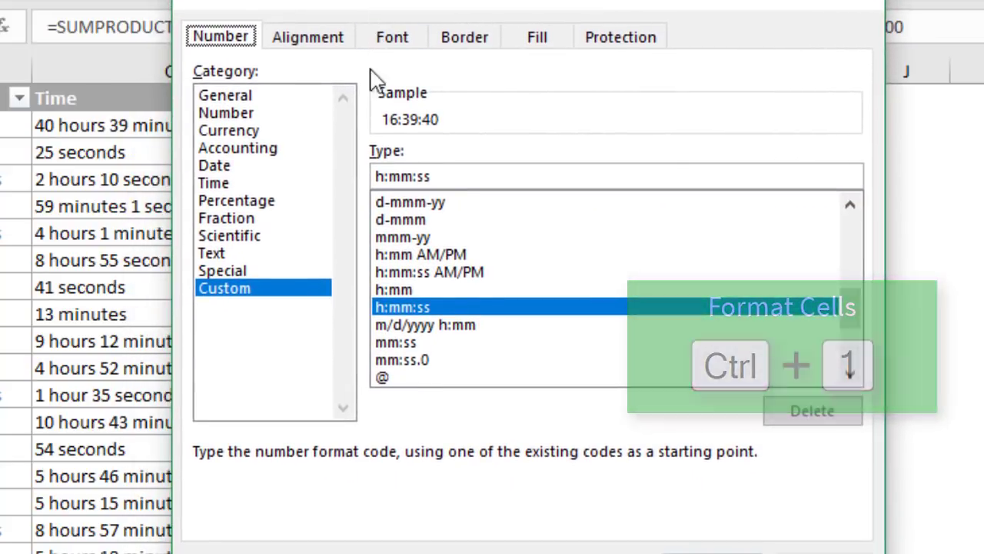
pyautogui.click(379, 176)
pyautogui.write('d')
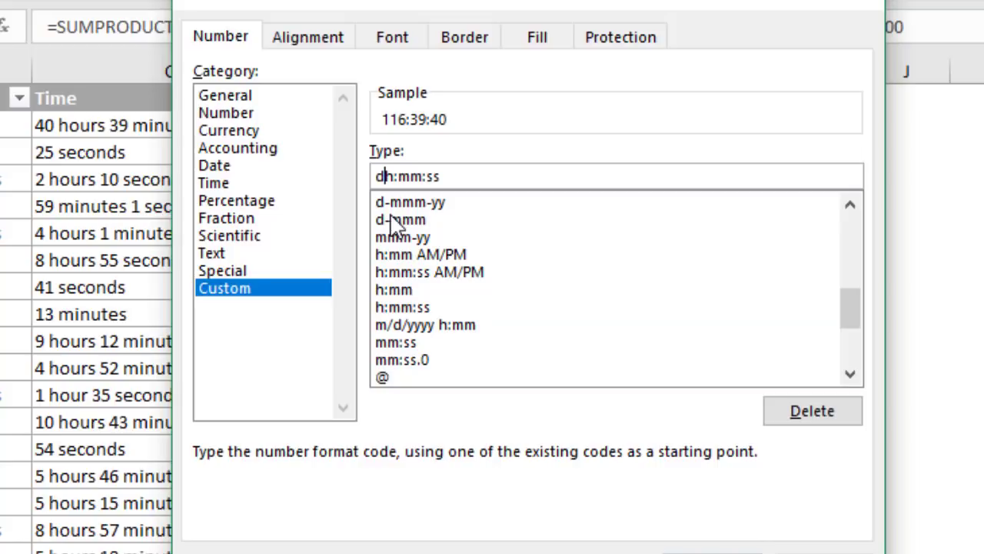
pyautogui.write('.')
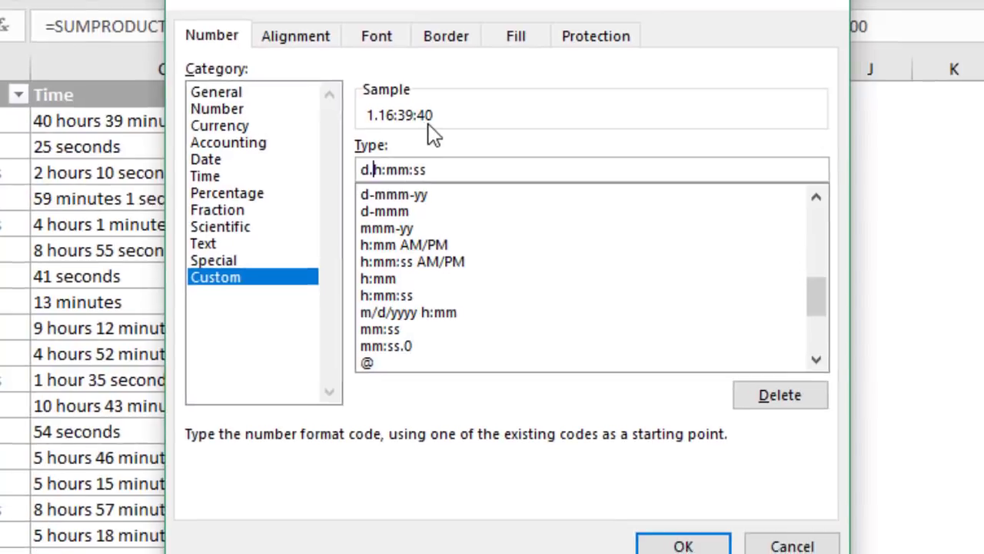
pyautogui.click(667, 547)
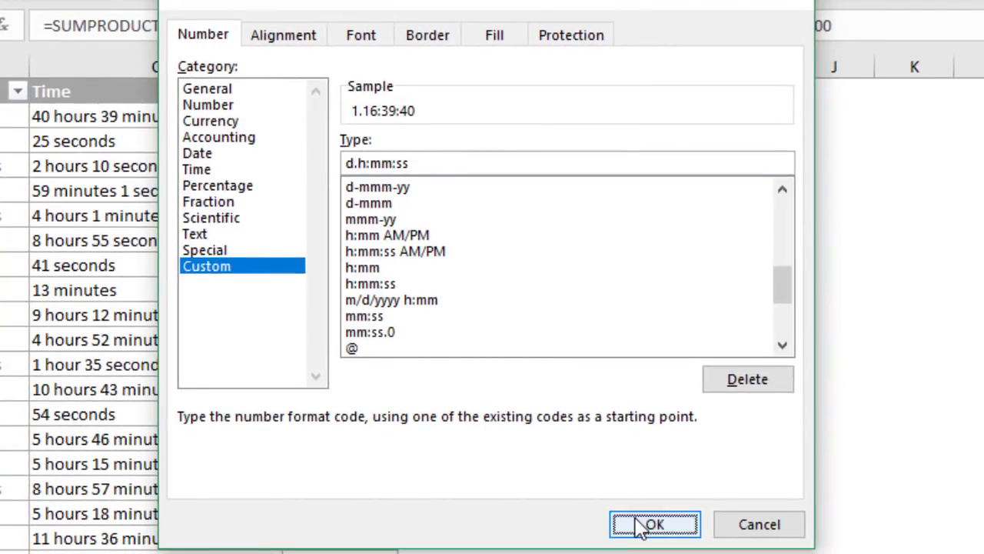